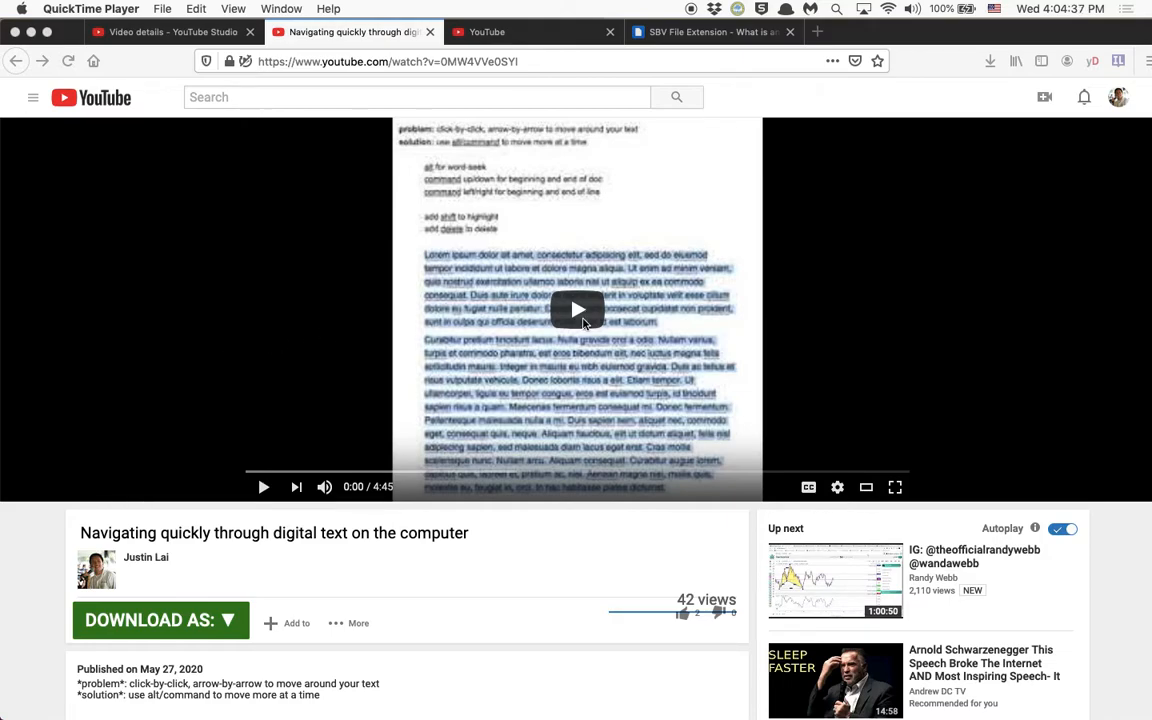
Play the video "Navigating quickly through digital text on the computer" with captions turned on, and pause it once captions appear.
{"action": "left_click", "coordinate": [580, 308]}
{"action": "left_click", "coordinate": [580, 308]}
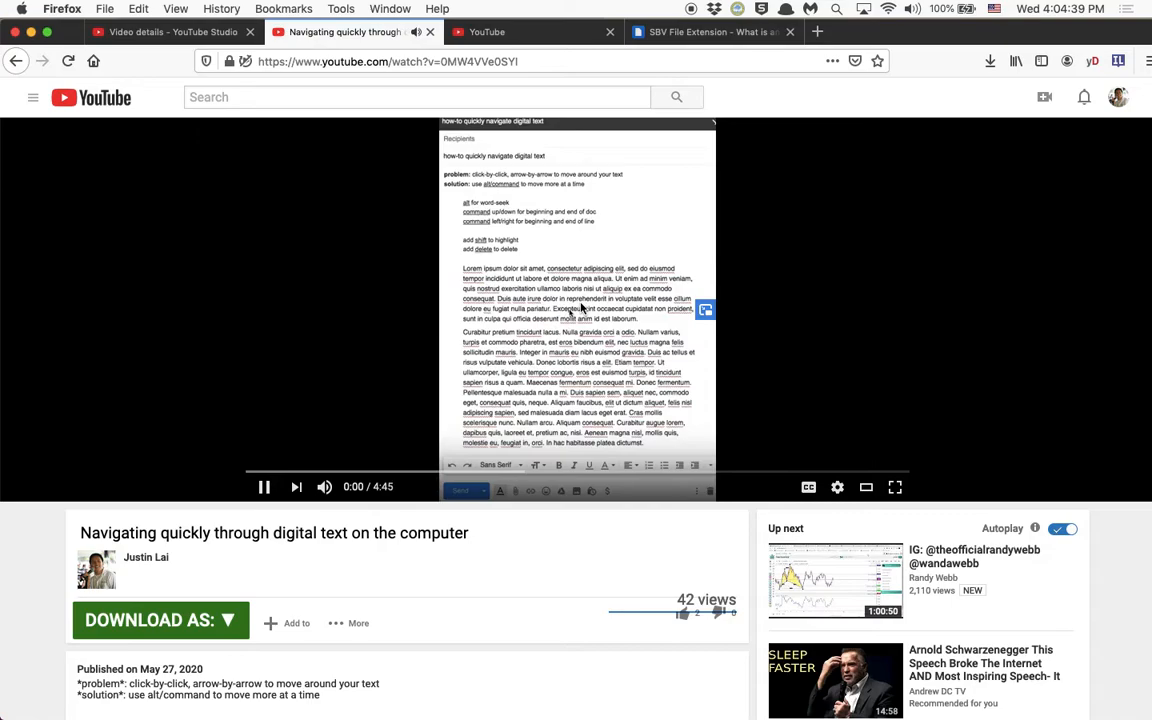
{"action": "left_click", "coordinate": [809, 488]}
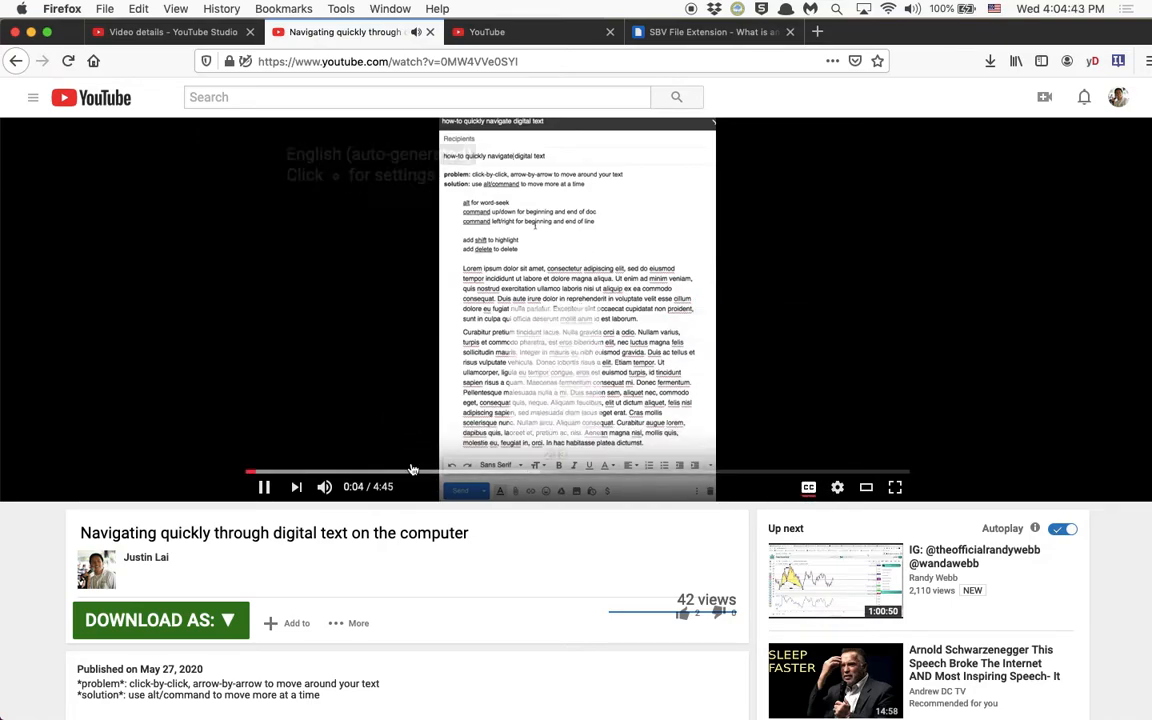
{"action": "left_click", "coordinate": [263, 488]}
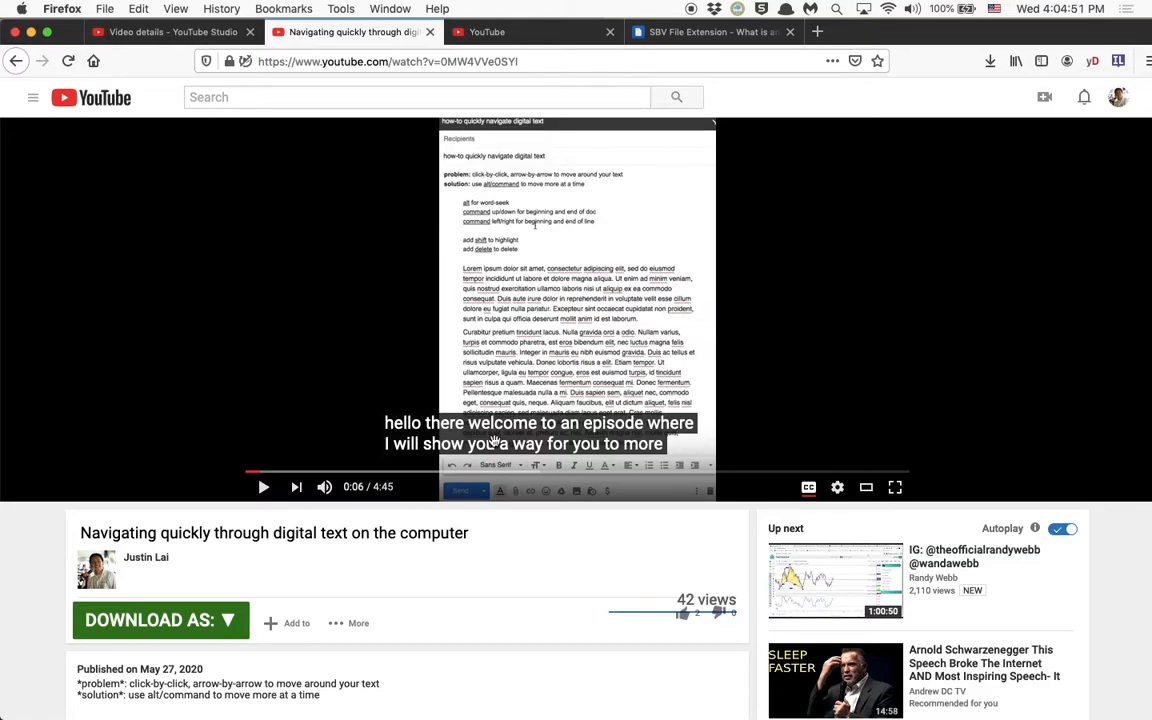
Open the video's auto-generated English transcript and look through its time-stamped lines.
{"action": "left_click", "coordinate": [345, 626]}
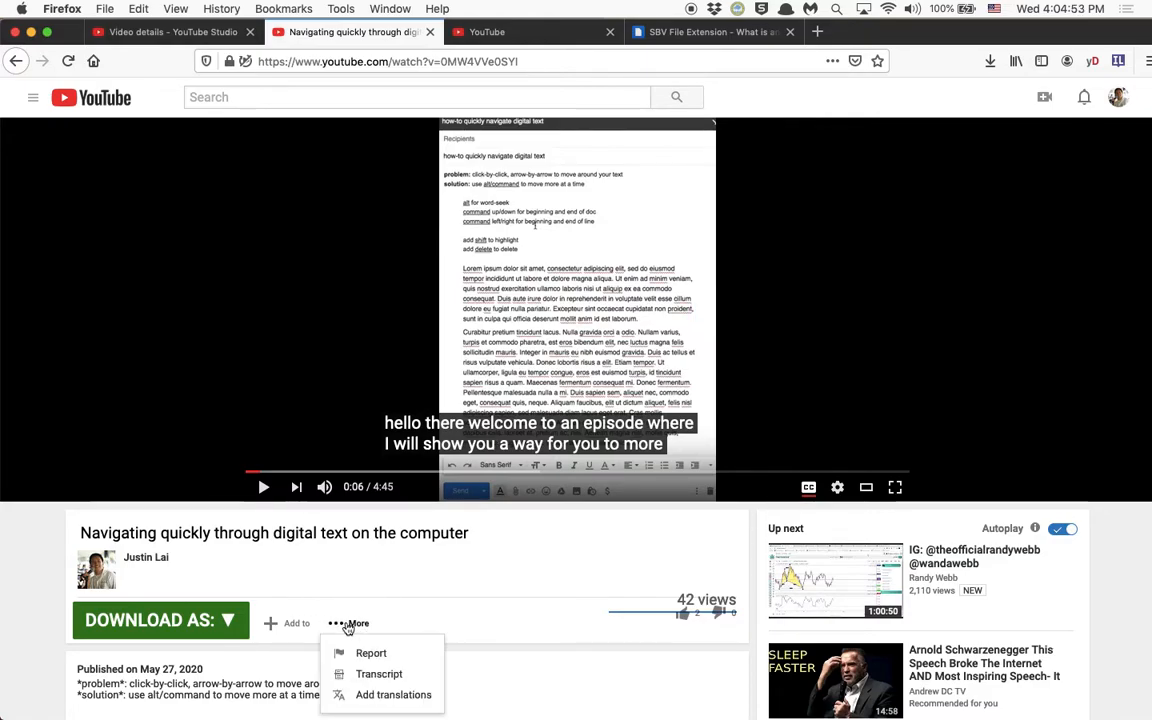
{"action": "left_click", "coordinate": [375, 676]}
{"action": "scroll", "coordinate": [406, 576], "scroll_direction": "down", "scroll_amount": 5}
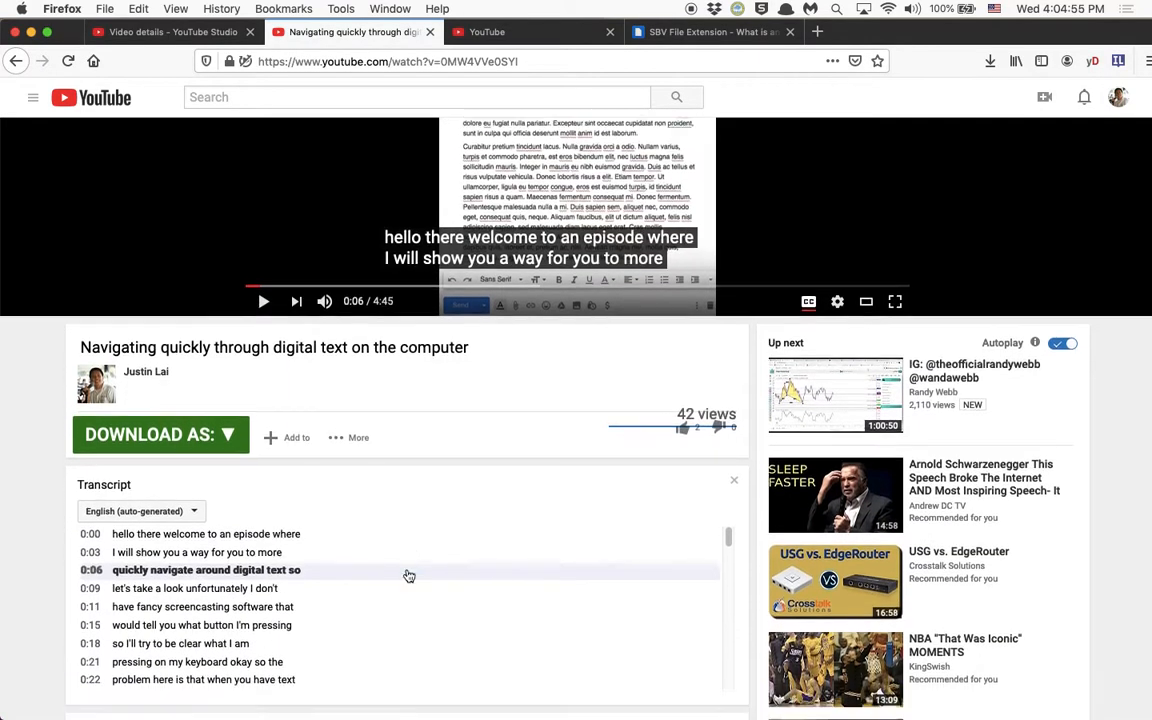
{"action": "scroll", "coordinate": [340, 516], "scroll_direction": "down", "scroll_amount": 15}
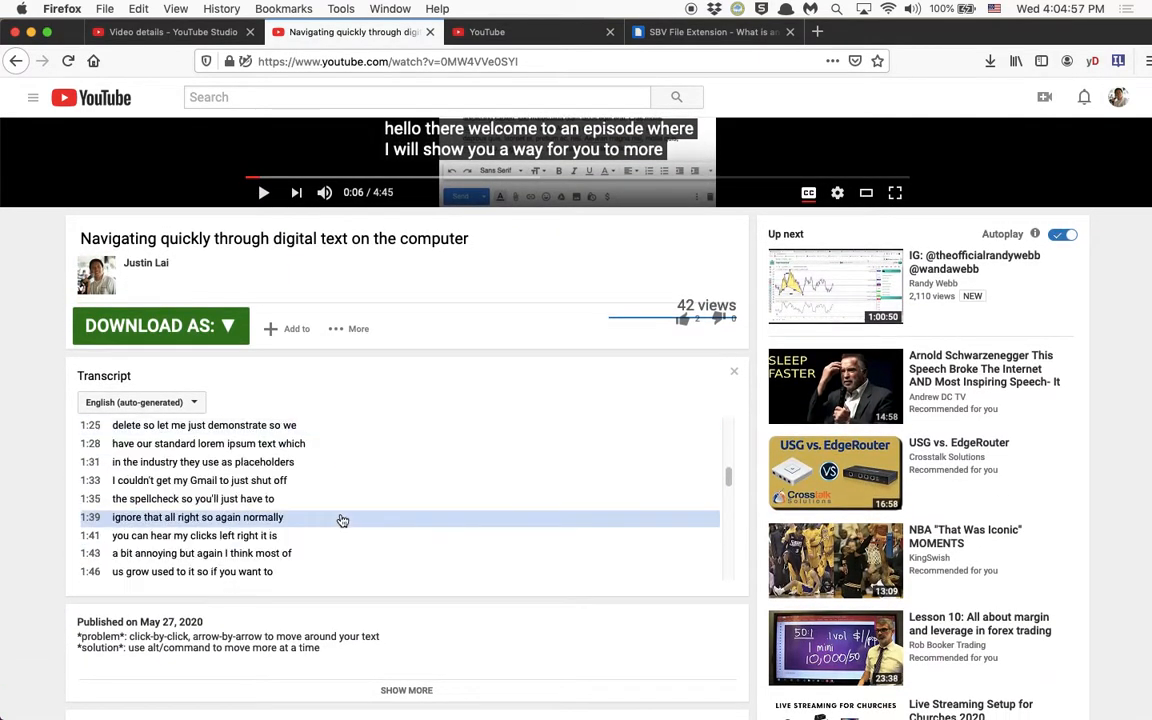
{"action": "scroll", "coordinate": [340, 520], "scroll_direction": "down", "scroll_amount": 3}
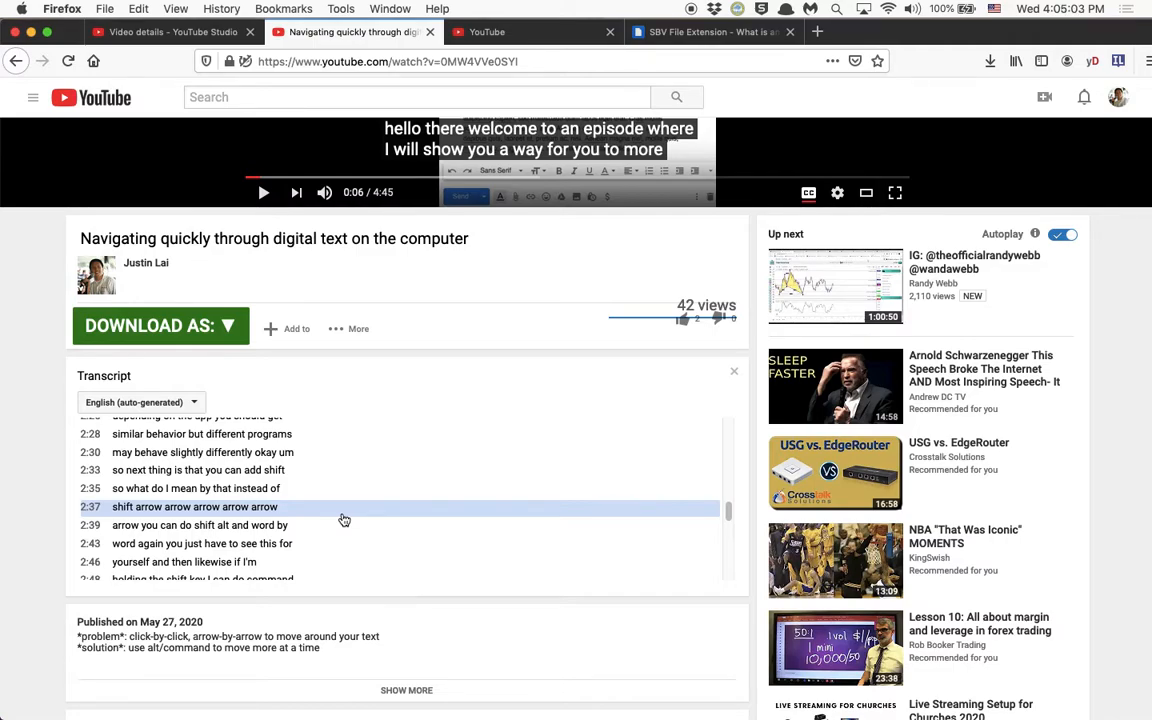
{"action": "scroll", "coordinate": [343, 520], "scroll_direction": "up", "scroll_amount": 2}
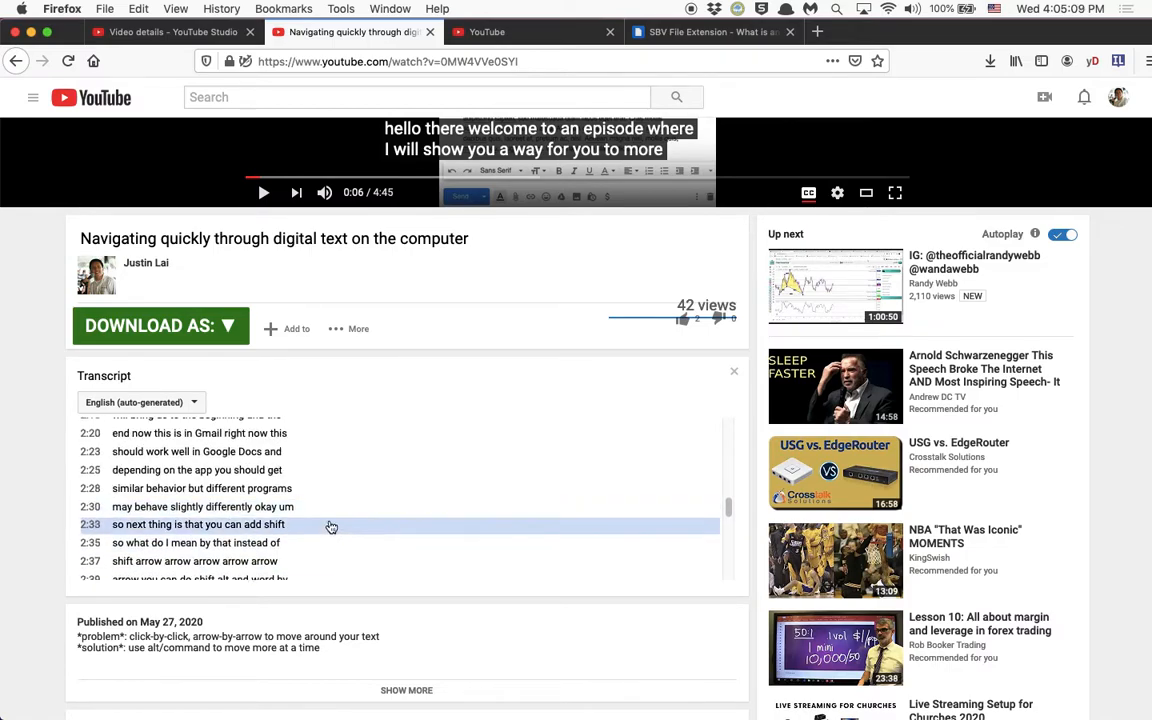
{"action": "scroll", "coordinate": [331, 526], "scroll_direction": "up", "scroll_amount": 10}
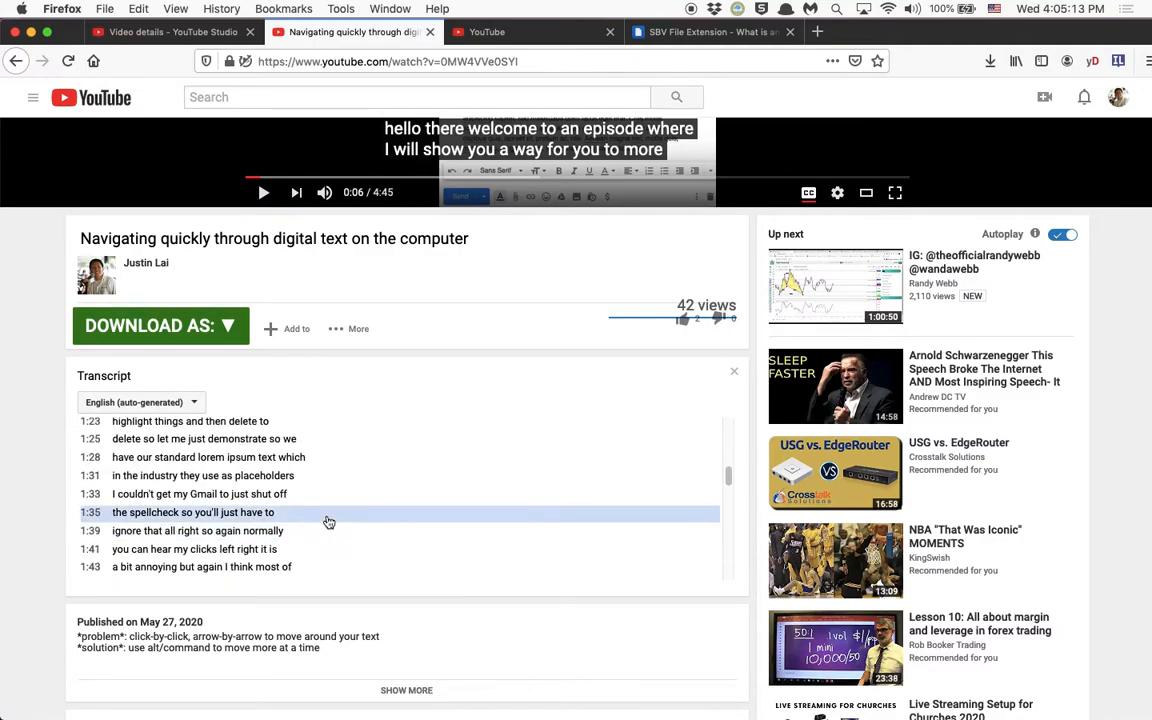
Select and copy the entire transcript, from the 0:00 line through the final 4:44 line.
{"action": "left_click_drag", "start_coordinate": [400, 545], "coordinate": [85, 404]}
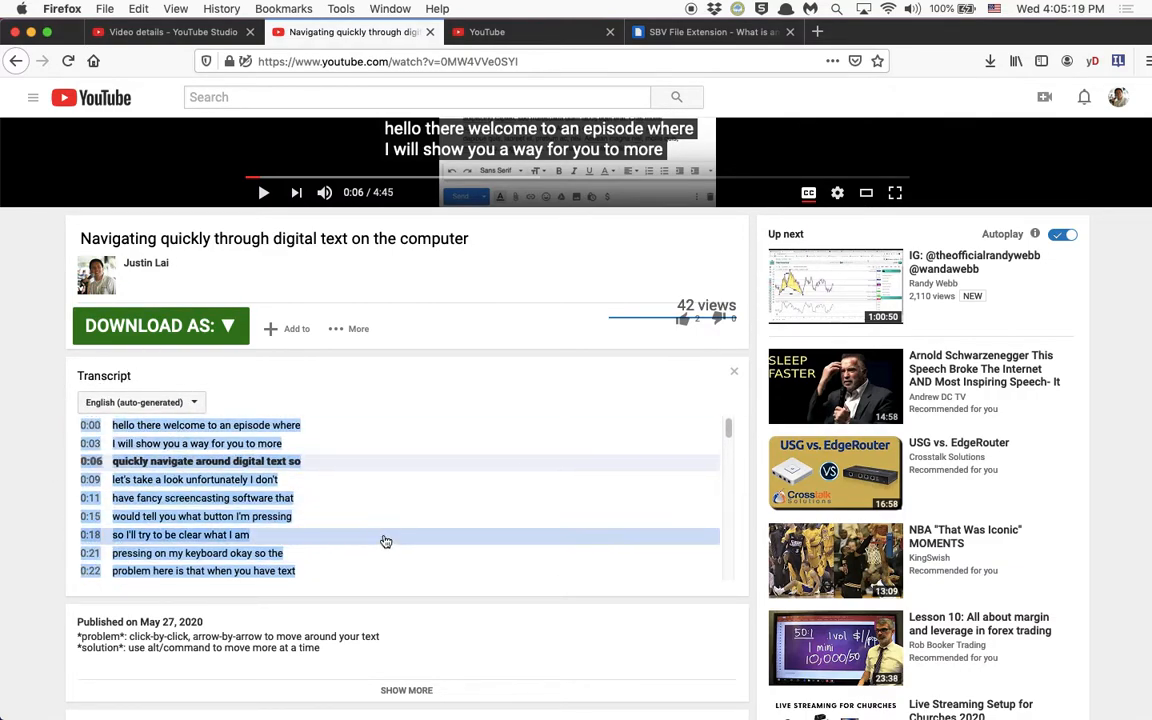
{"action": "scroll", "coordinate": [386, 540], "scroll_direction": "down", "scroll_amount": 15}
{"action": "scroll", "coordinate": [380, 540], "scroll_direction": "down", "scroll_amount": 5}
{"action": "left_click_drag", "start_coordinate": [311, 571], "coordinate": [89, 373]}
{"action": "key", "text": "End"}
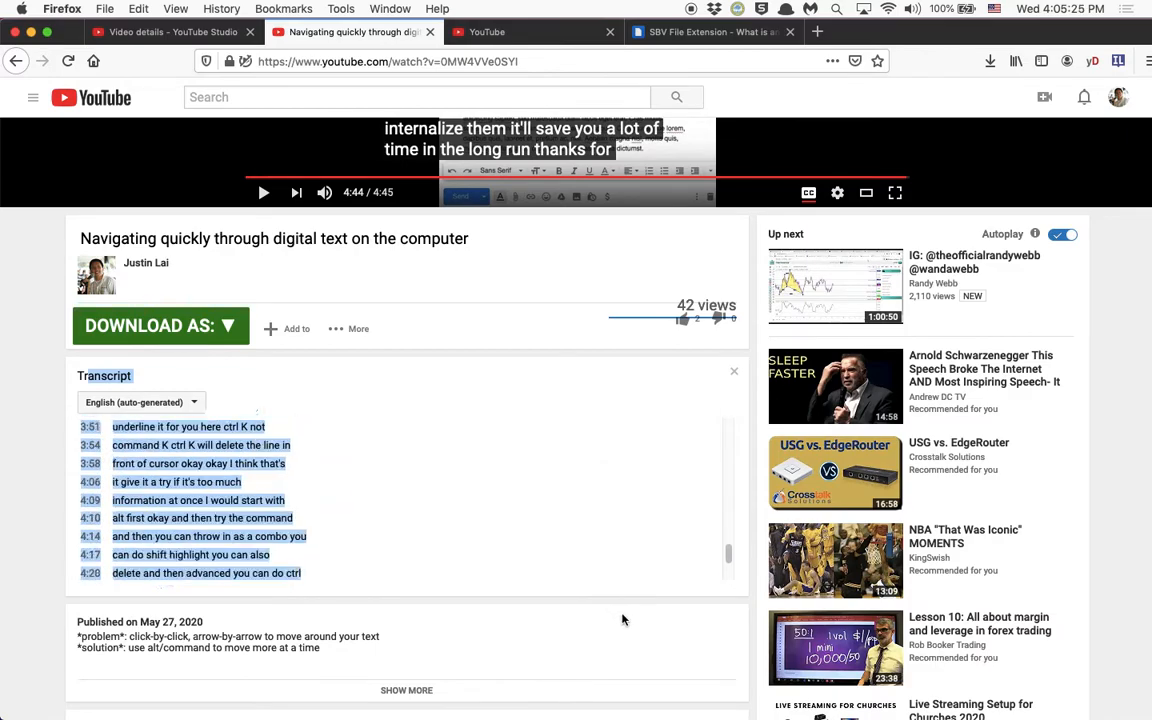
Switch to TextEdit, create a new document, and arrange it as a tall window beside captions.sbv.
{"action": "key", "text": "super+Tab"}
{"action": "key", "text": "super+Tab"}
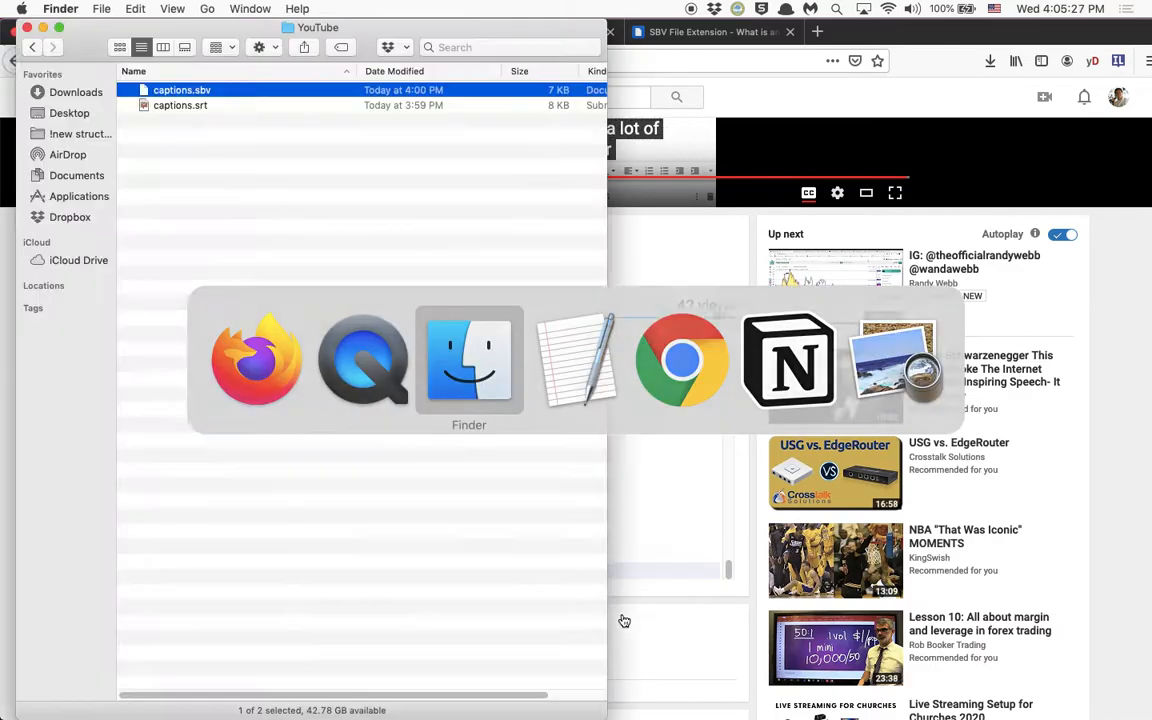
{"action": "key", "text": "super+Tab"}
{"action": "key", "text": "super+Tab"}
{"action": "key", "text": "super+Tab"}
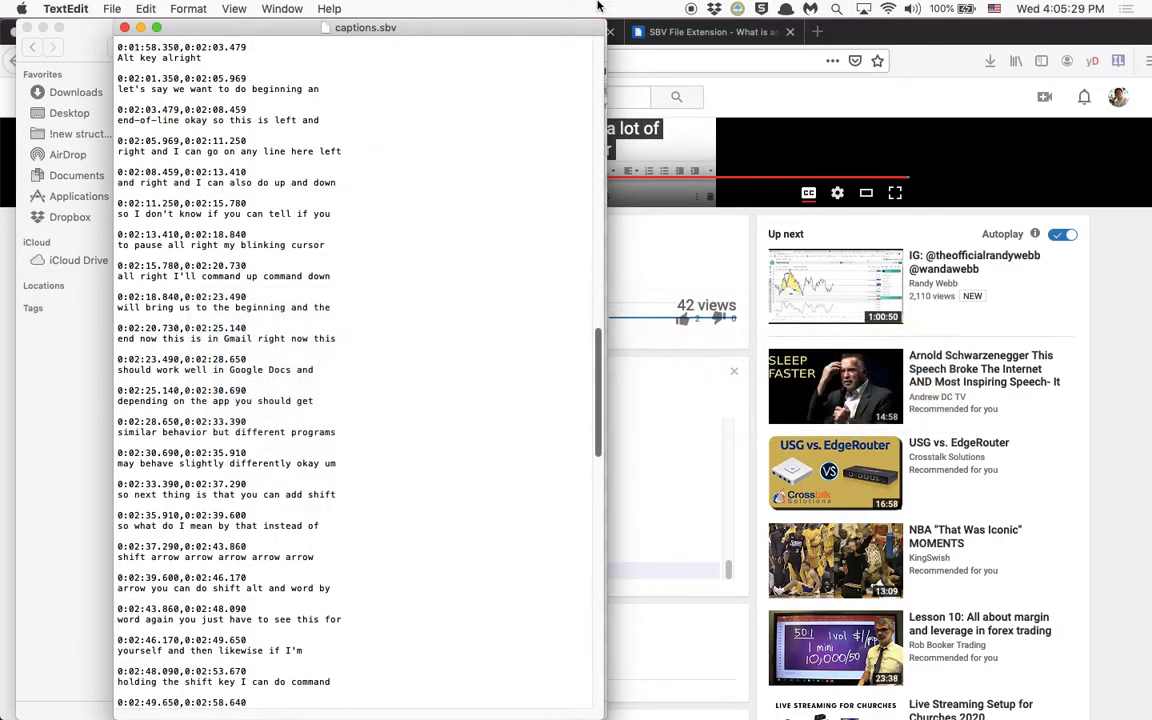
{"action": "left_click_drag", "start_coordinate": [474, 22], "coordinate": [887, 7]}
{"action": "key", "text": "super+n"}
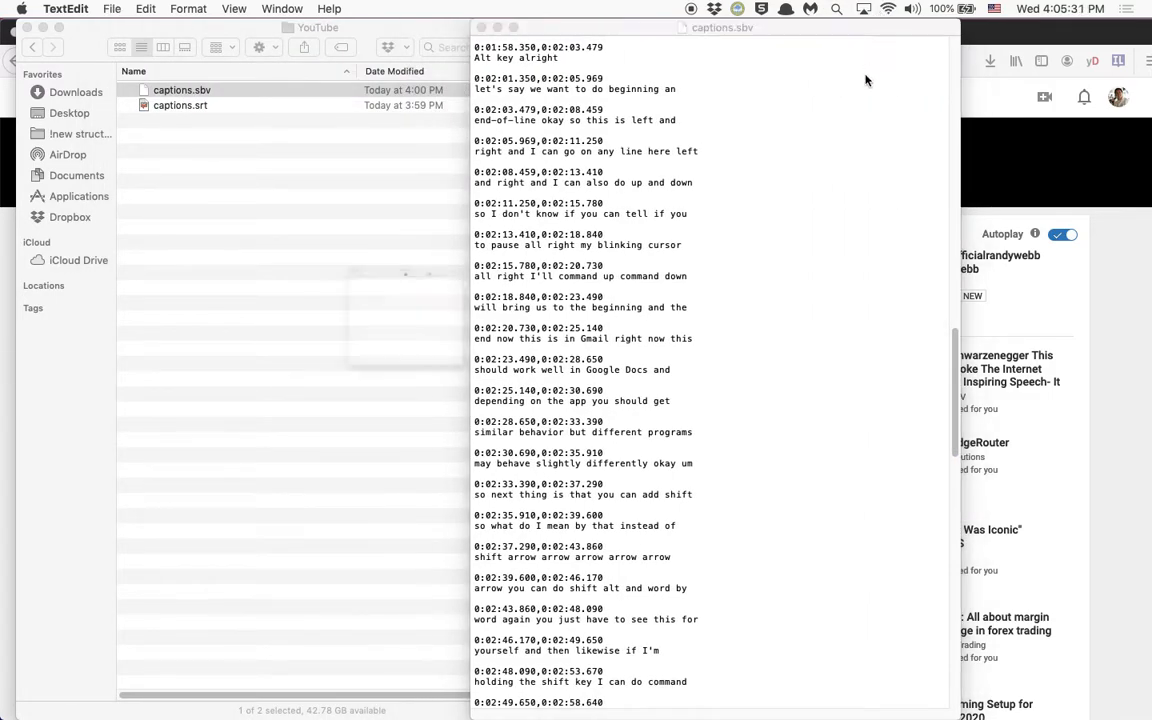
{"action": "left_click_drag", "start_coordinate": [442, 133], "coordinate": [343, 28]}
{"action": "left_click_drag", "start_coordinate": [527, 404], "coordinate": [400, 716]}
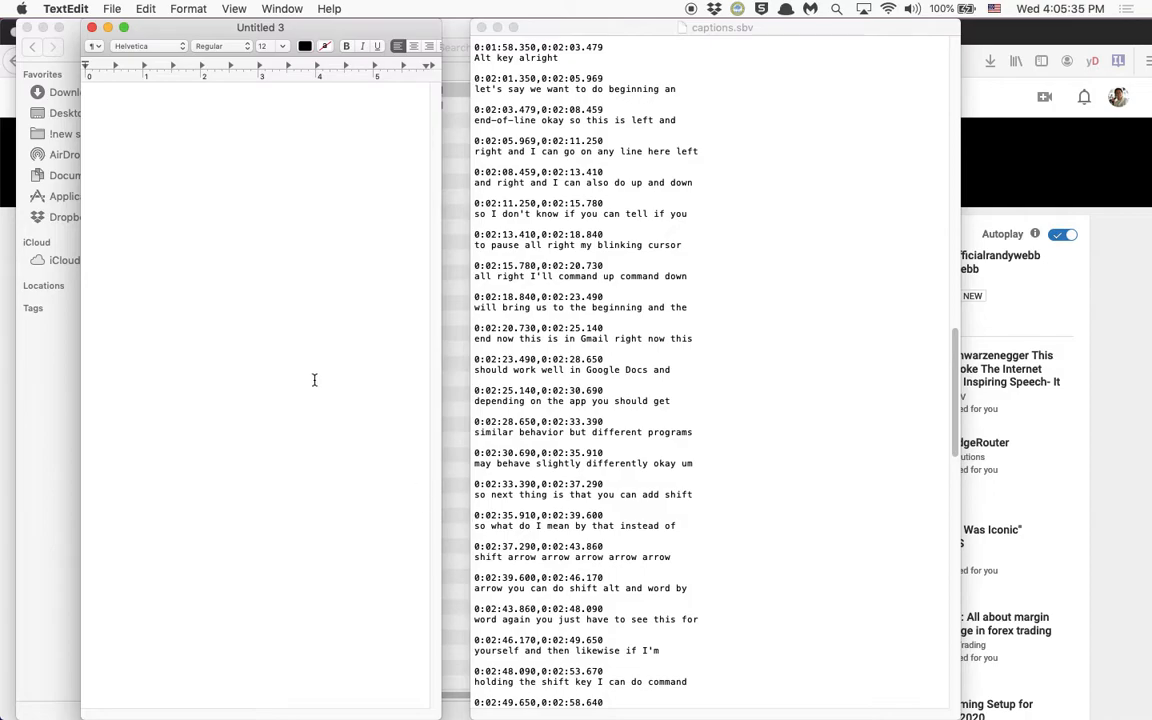
Convert the new document to plain text, paste the copied transcript, and widen the window.
{"action": "left_click", "coordinate": [188, 8]}
{"action": "left_click", "coordinate": [188, 8]}
{"action": "key", "text": "super+v"}
{"action": "left_click_drag", "start_coordinate": [447, 716], "coordinate": [822, 714]}
Compare the timestamp format of the pasted transcript with that of captions.sbv.
{"action": "scroll", "coordinate": [337, 216], "scroll_direction": "up", "scroll_amount": 5}
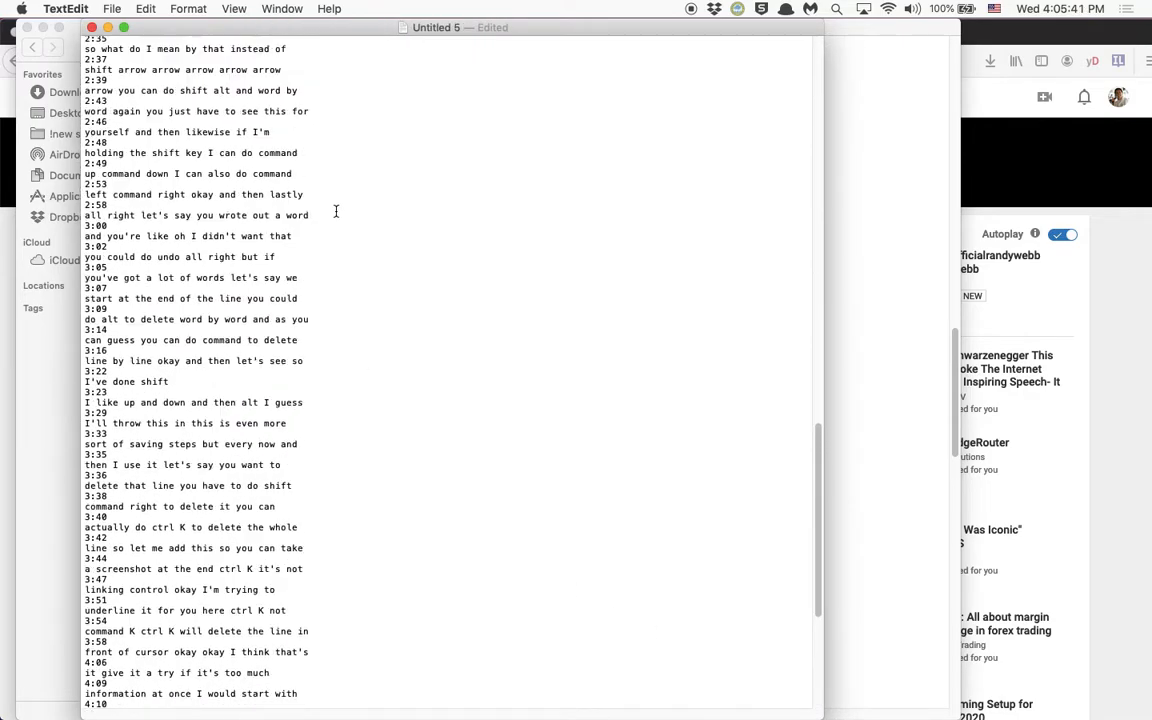
{"action": "scroll", "coordinate": [337, 216], "scroll_direction": "up", "scroll_amount": 20}
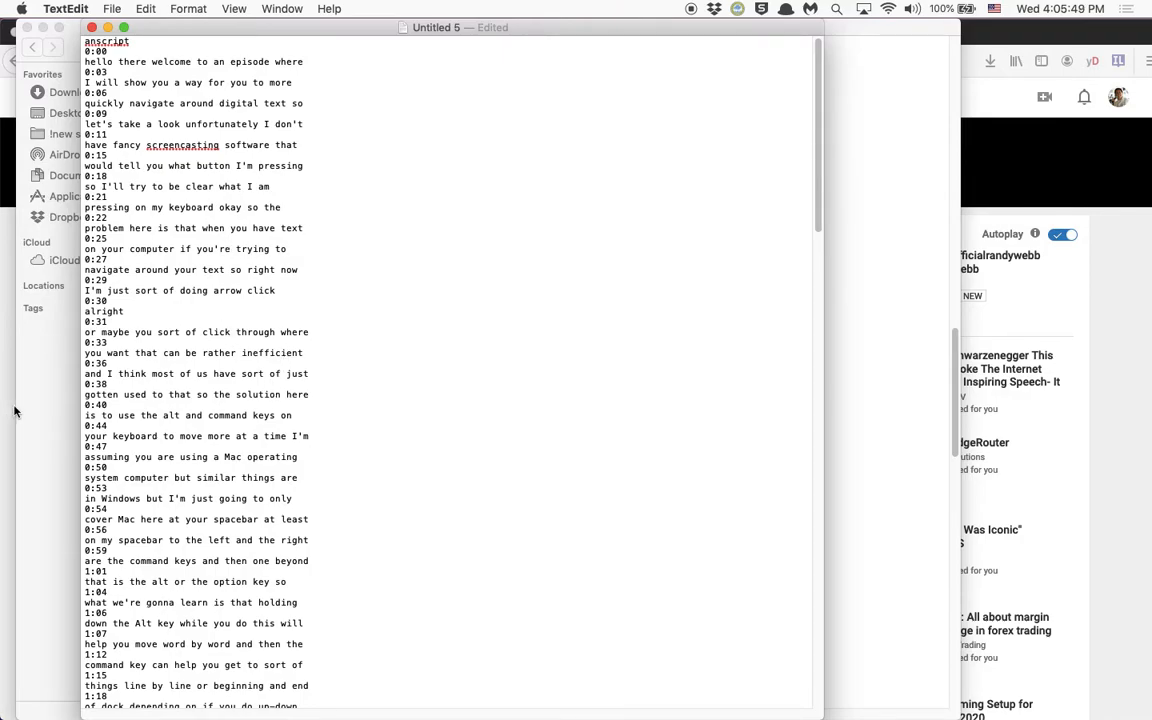
{"action": "left_click", "coordinate": [850, 243]}
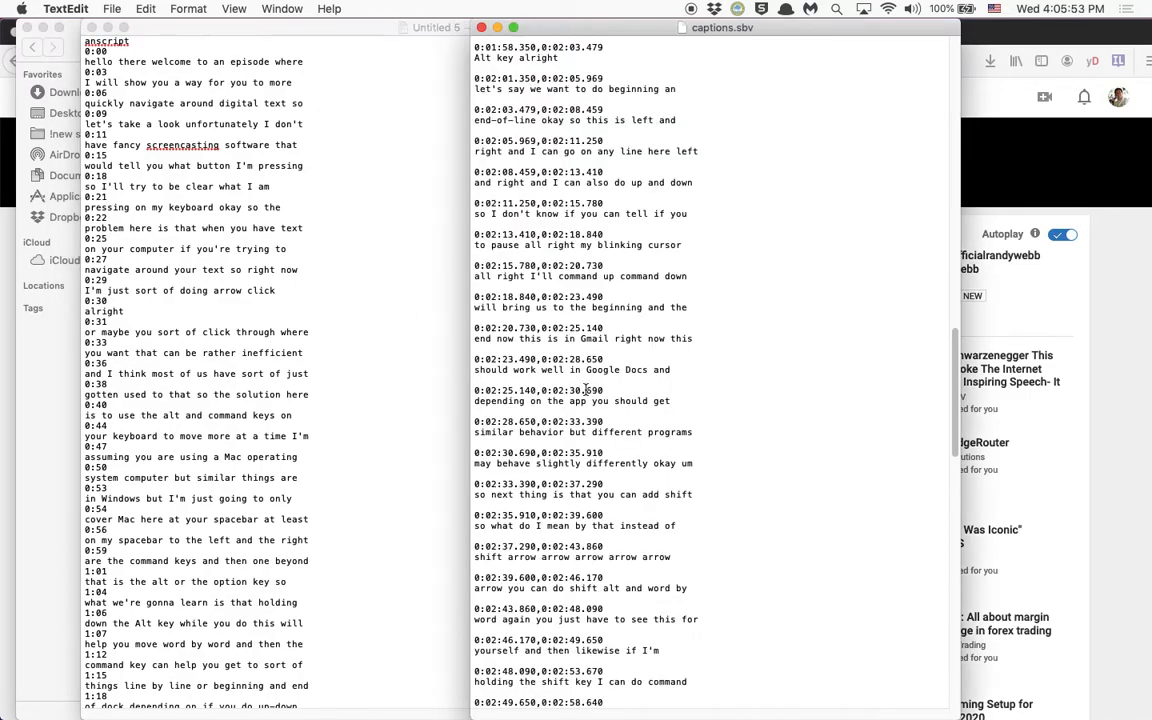
{"action": "left_click", "coordinate": [295, 462]}
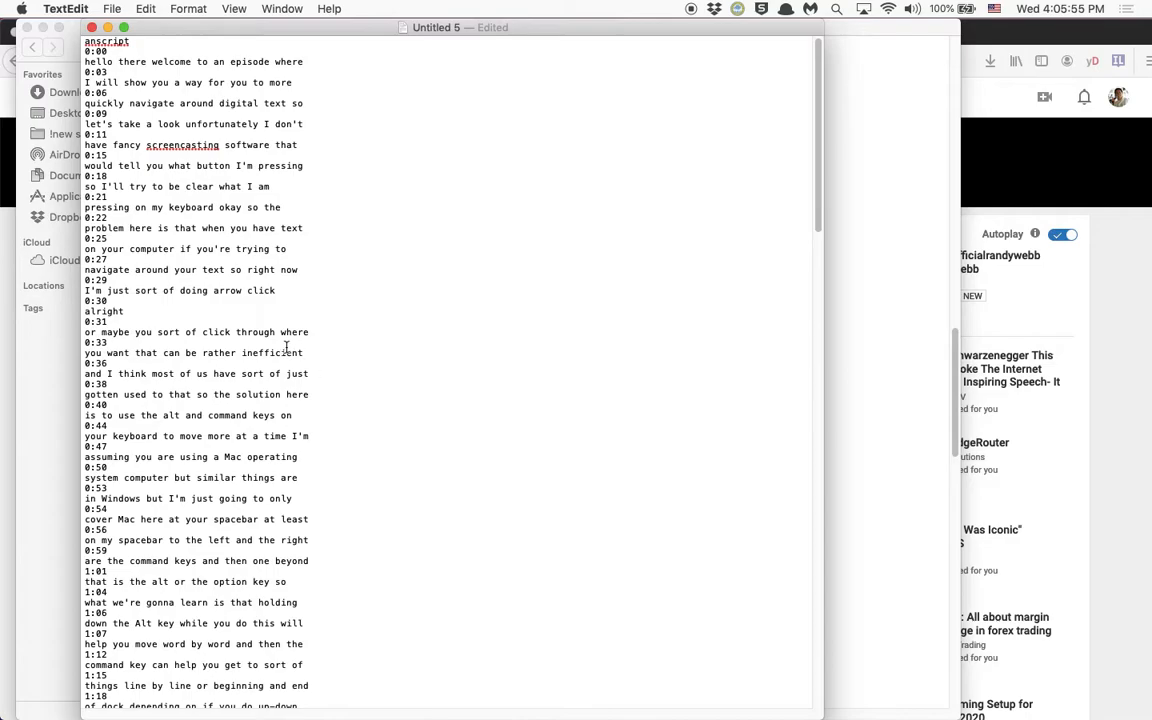
{"action": "left_click", "coordinate": [3, 331]}
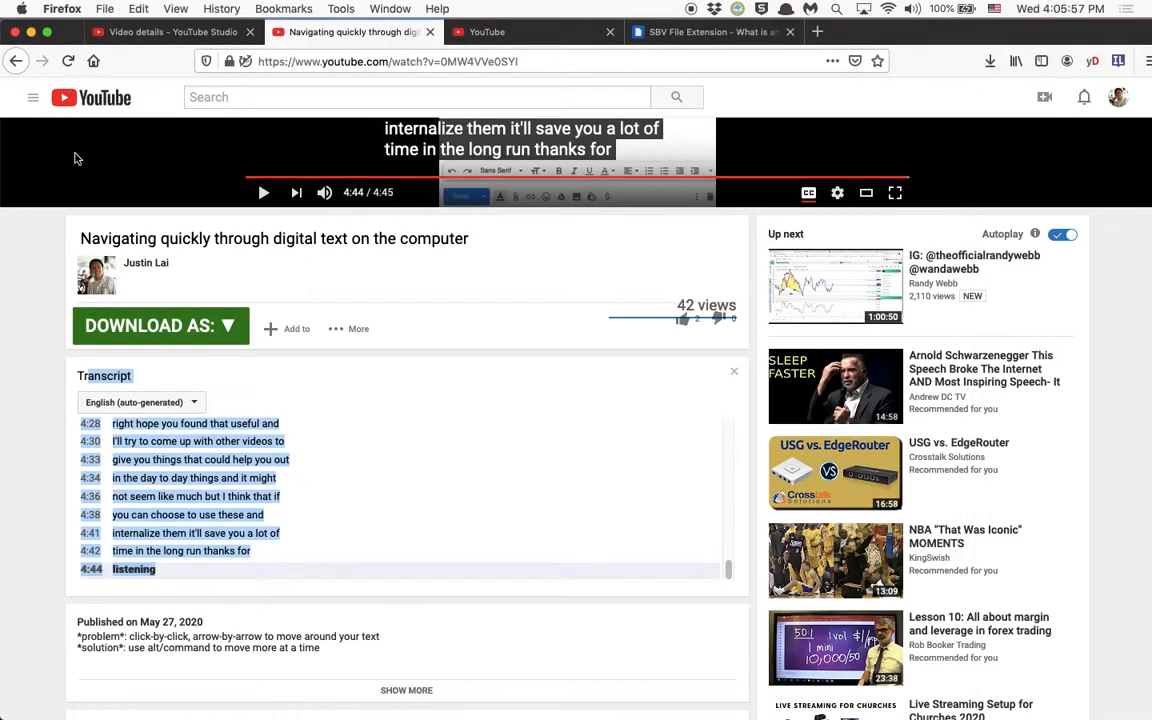
{"action": "left_click", "coordinate": [166, 34]}
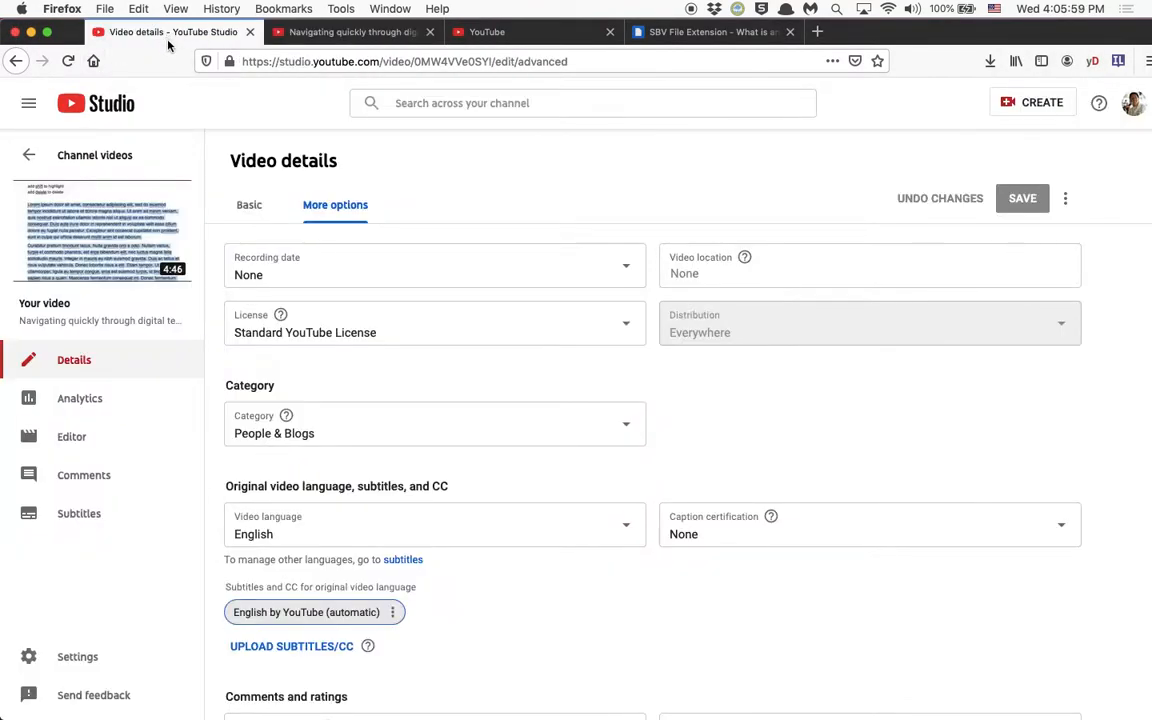
{"action": "left_click", "coordinate": [25, 156]}
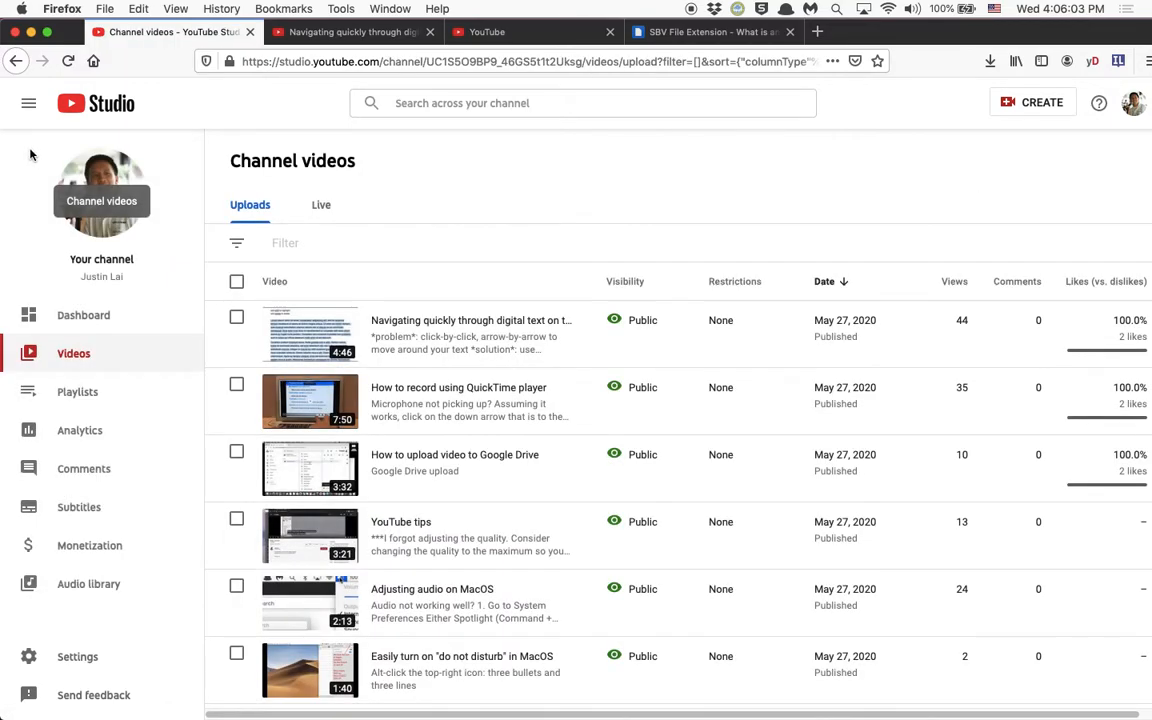
{"action": "left_click", "coordinate": [1133, 103]}
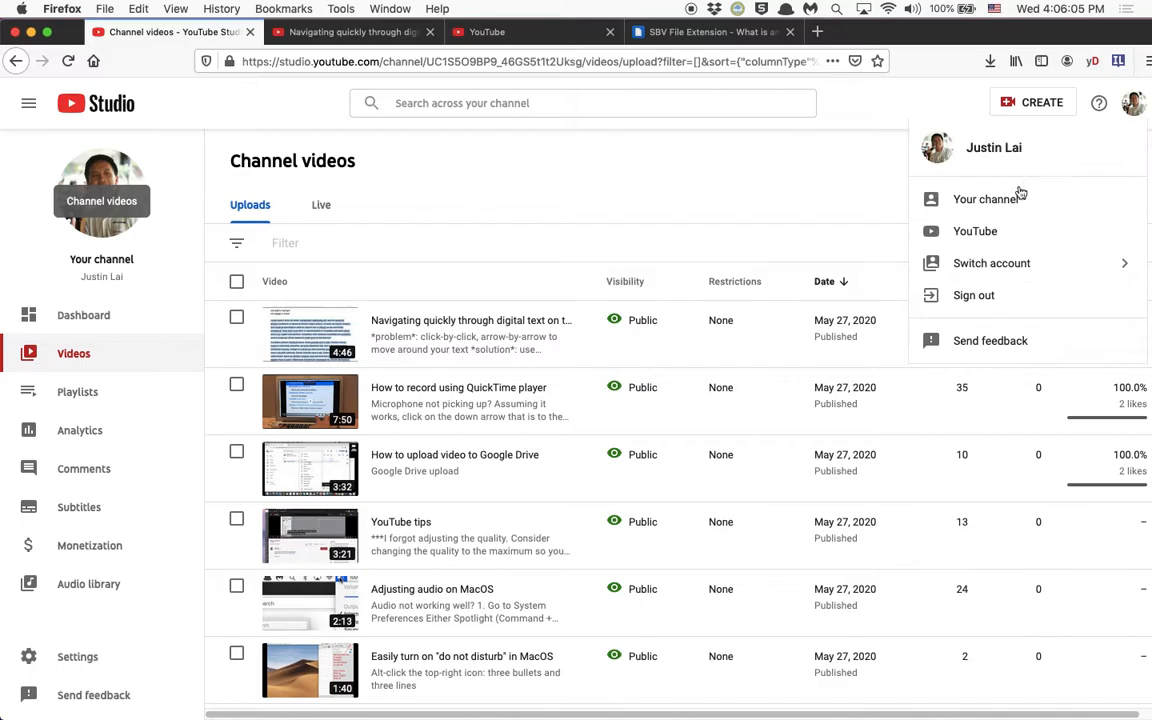
{"action": "left_click", "coordinate": [715, 172]}
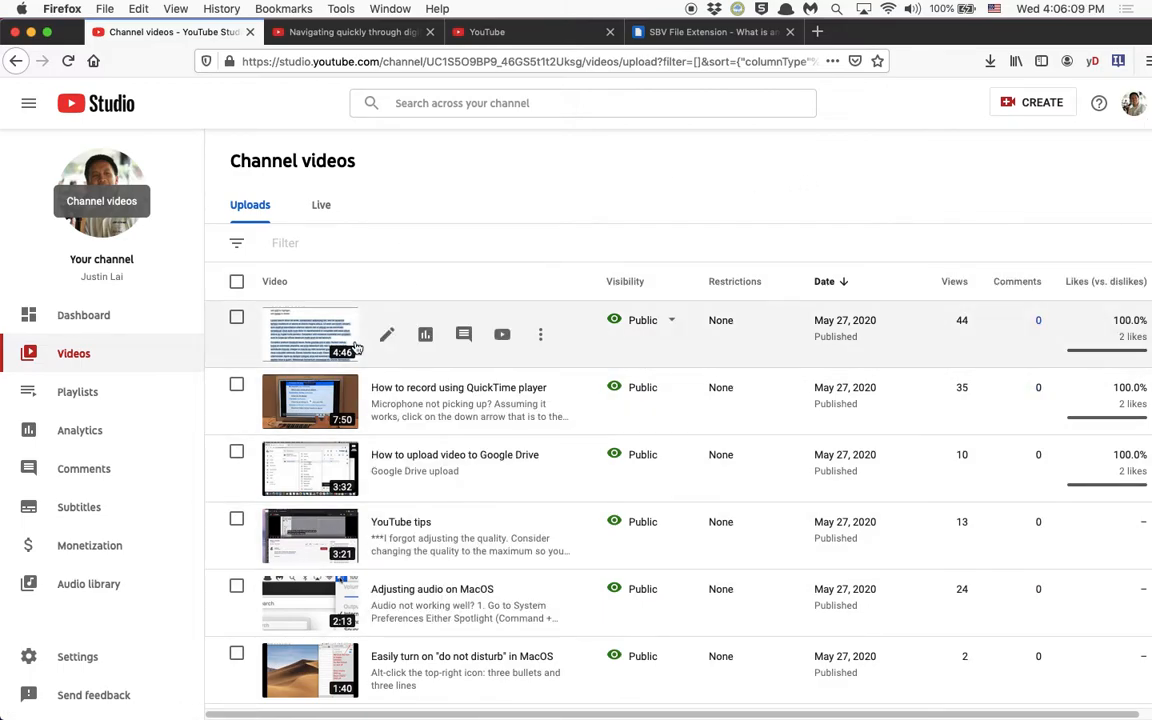
{"action": "left_click", "coordinate": [388, 336]}
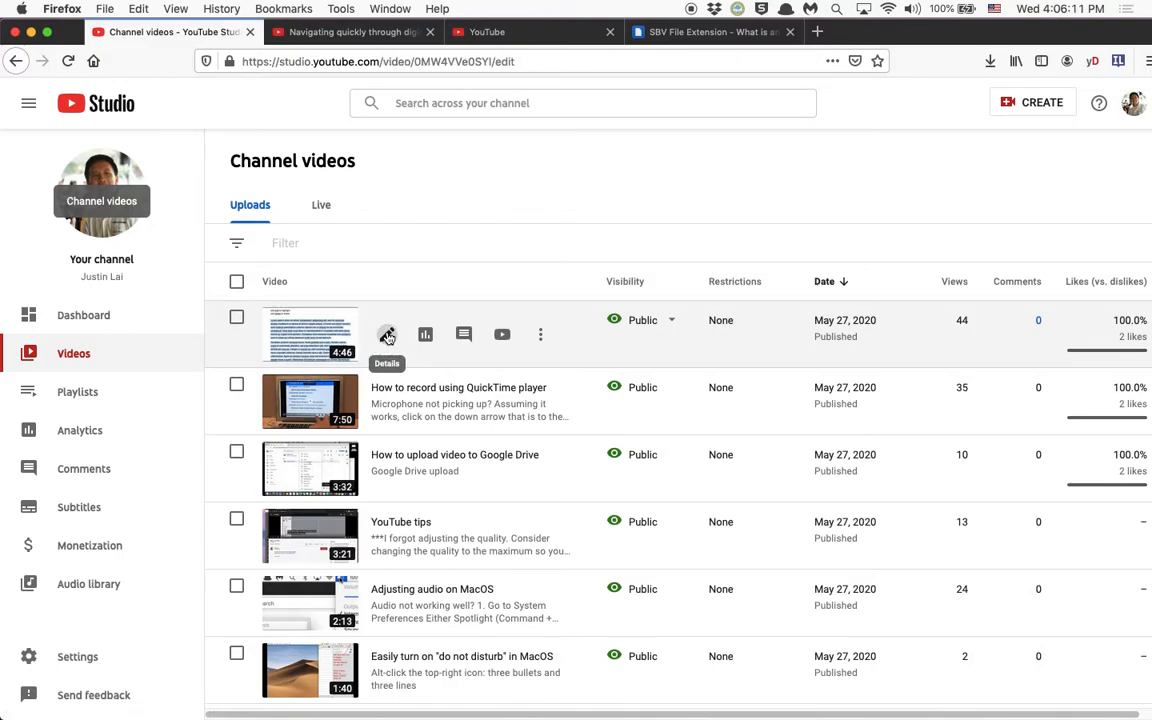
Open the video's automatic English subtitles for editing on Classic Studio from its advanced details.
{"action": "left_click", "coordinate": [331, 205]}
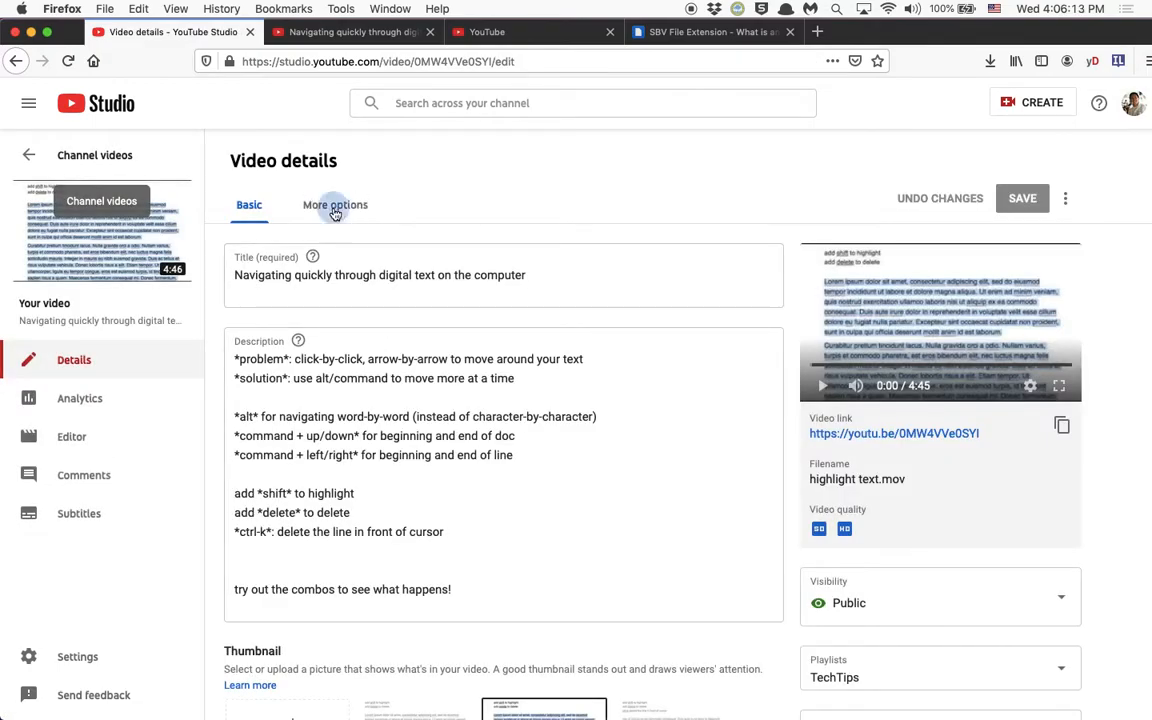
{"action": "scroll", "coordinate": [362, 375], "scroll_direction": "down", "scroll_amount": 2}
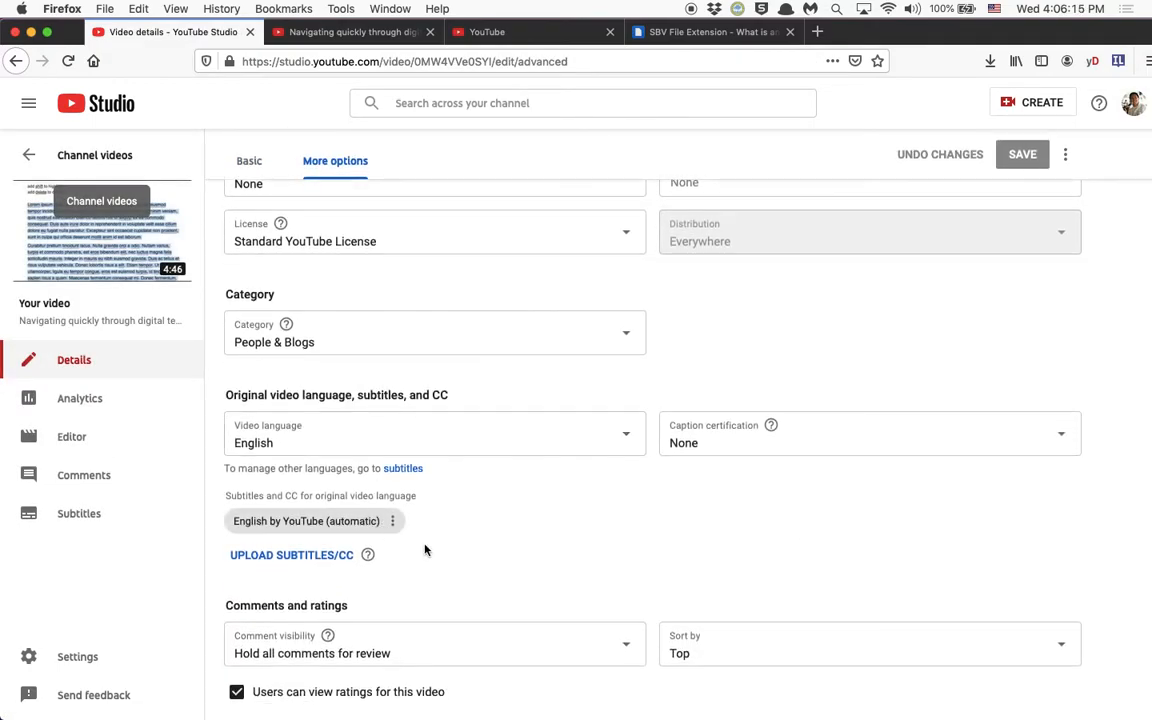
{"action": "scroll", "coordinate": [350, 400], "scroll_direction": "down", "scroll_amount": 2}
{"action": "left_click", "coordinate": [392, 445]}
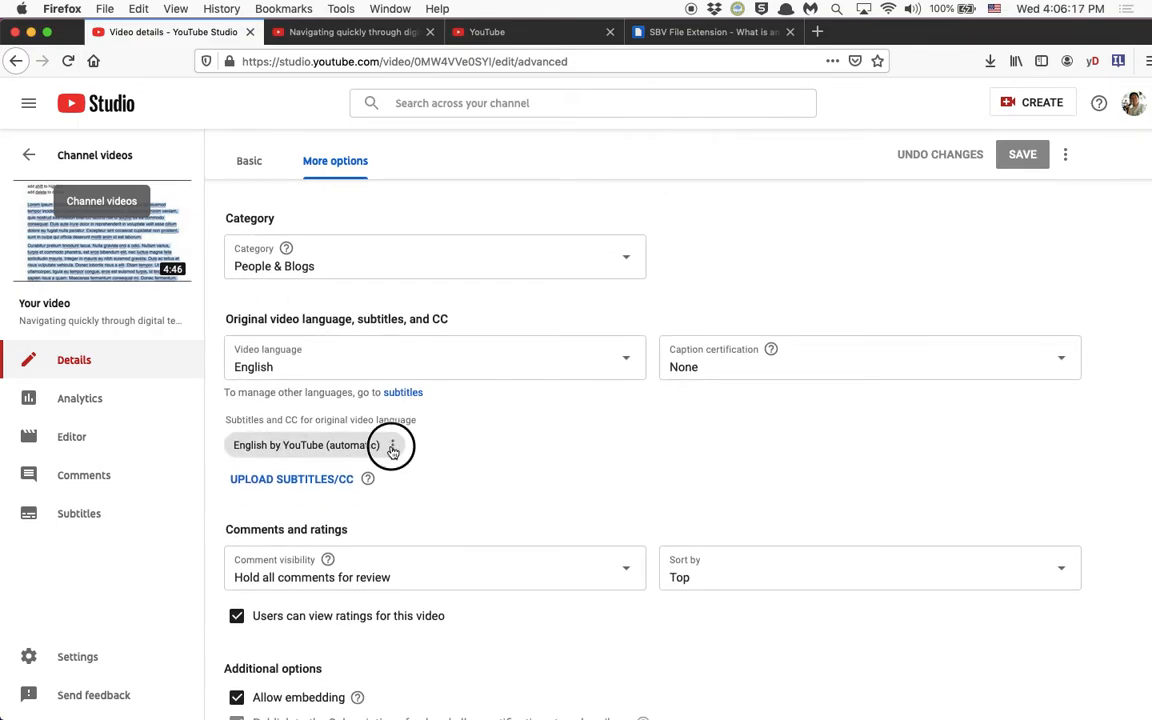
{"action": "left_click", "coordinate": [316, 478]}
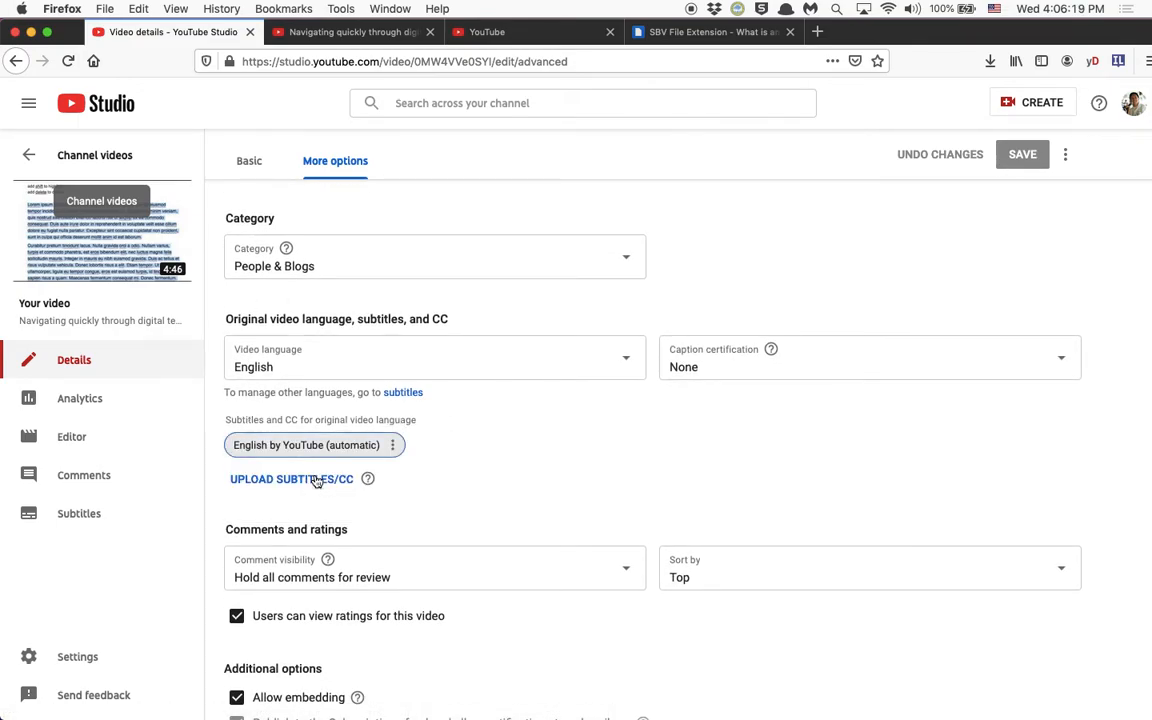
{"action": "left_click", "coordinate": [394, 450]}
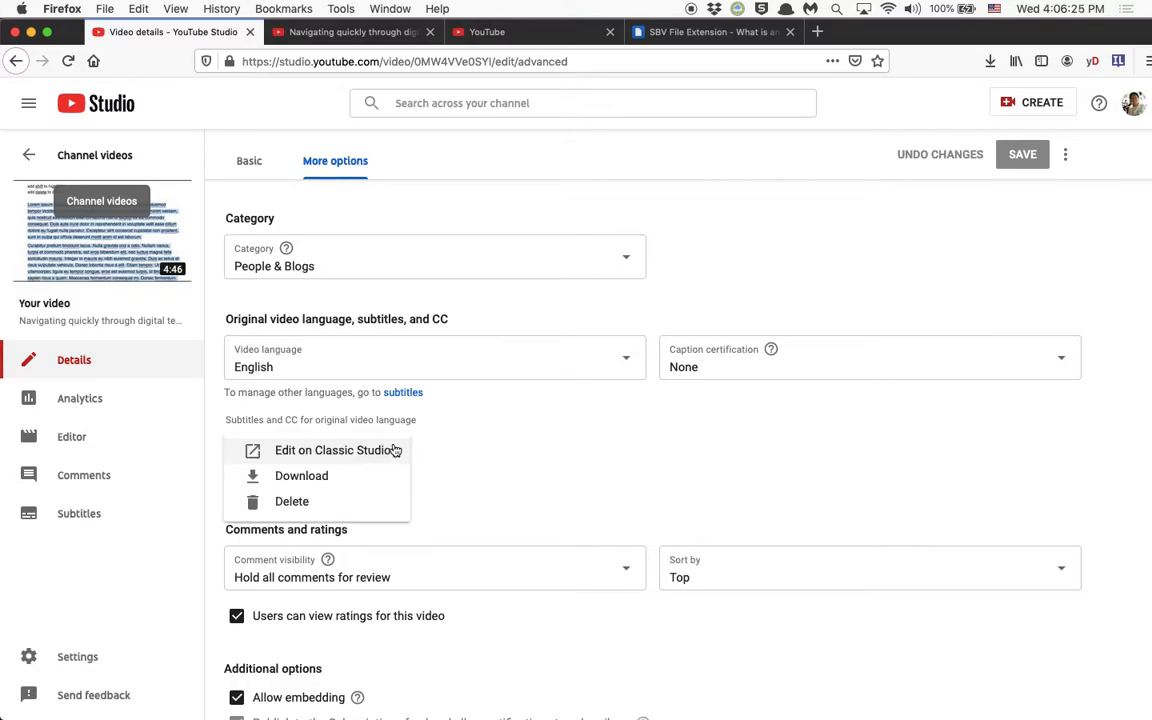
{"action": "left_click", "coordinate": [376, 453]}
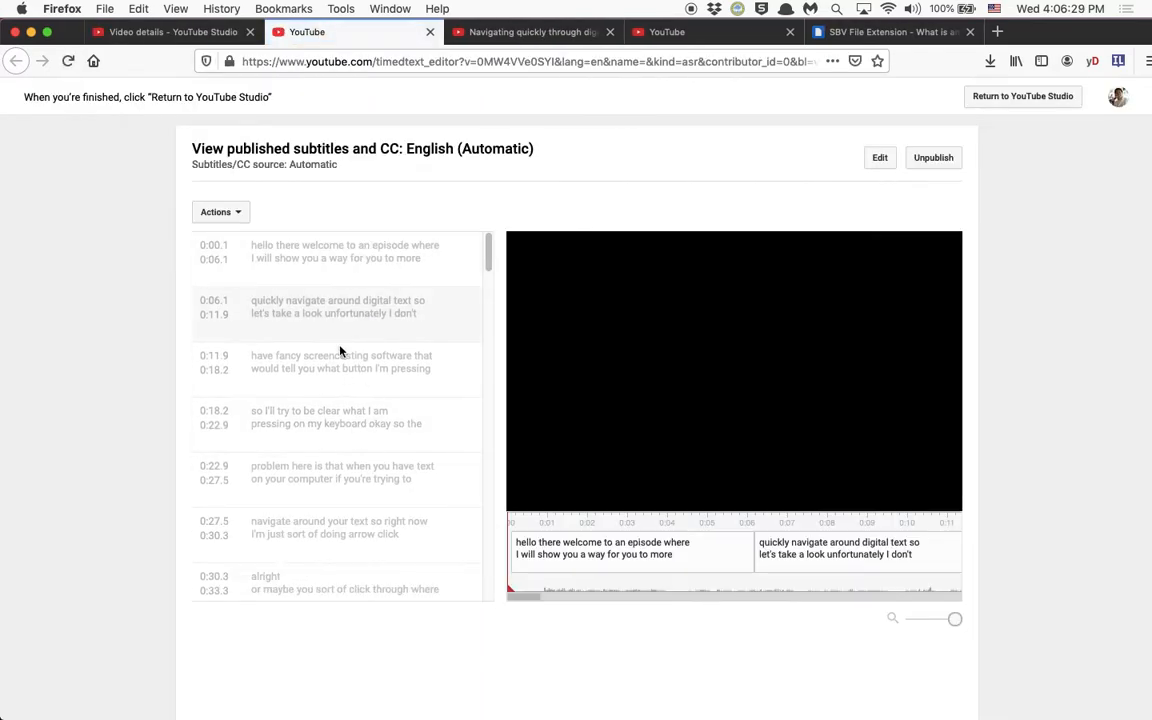
Download the automatic English subtitles in .sbv format and switch to captions.sbv in TextEdit.
{"action": "scroll", "coordinate": [343, 369], "scroll_direction": "down", "scroll_amount": 12}
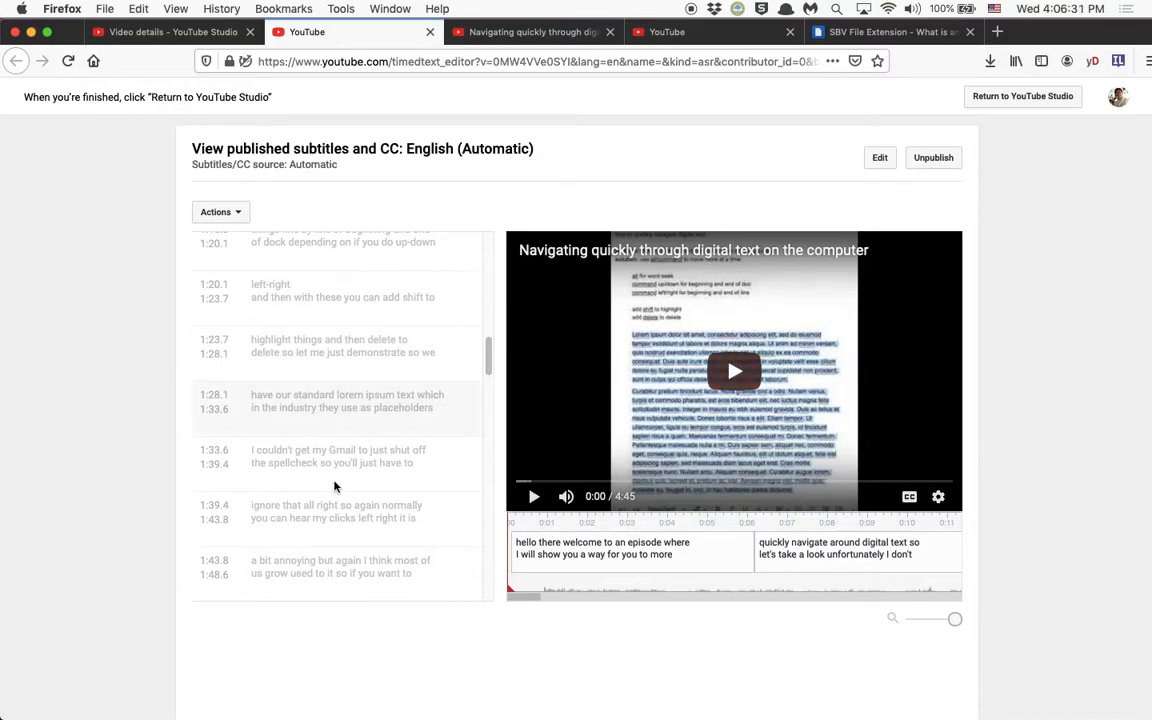
{"action": "left_click", "coordinate": [237, 214]}
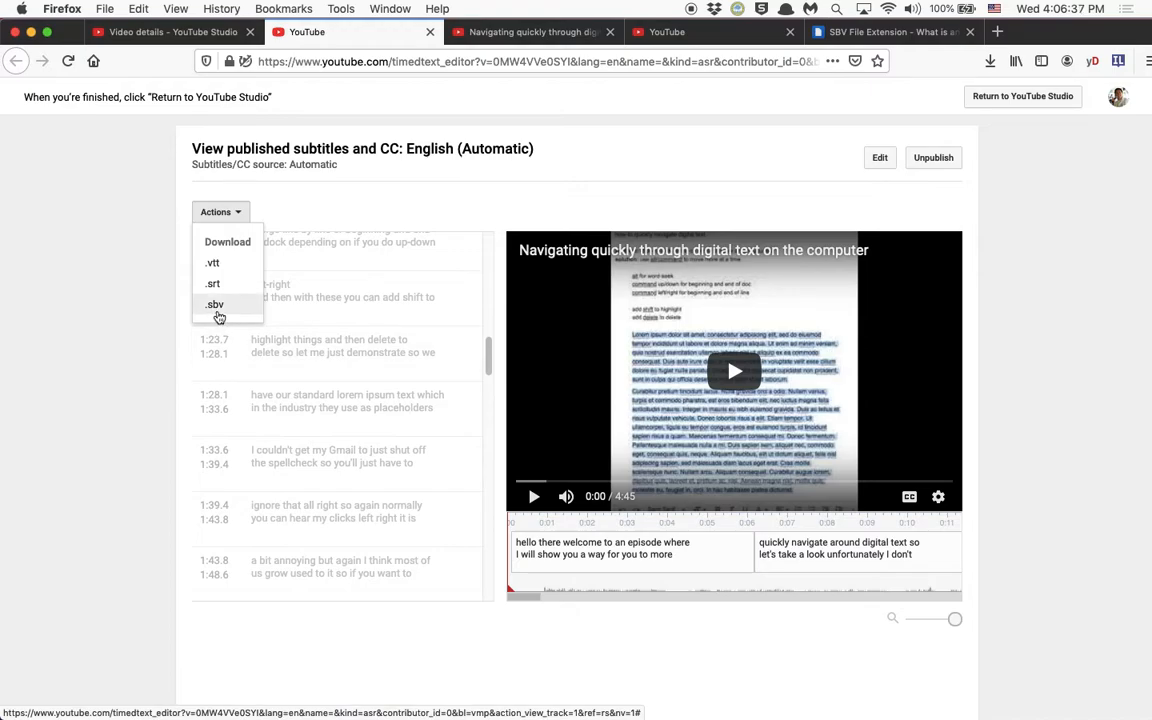
{"action": "left_click", "coordinate": [218, 314]}
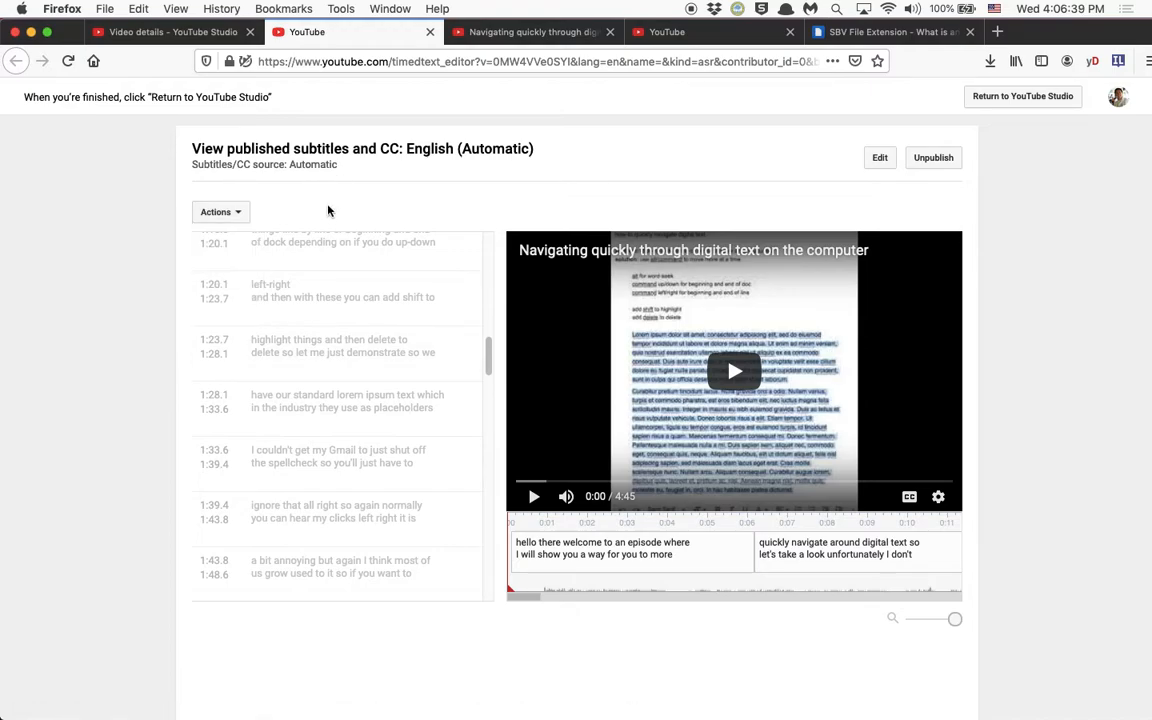
{"action": "key", "text": "super+Tab"}
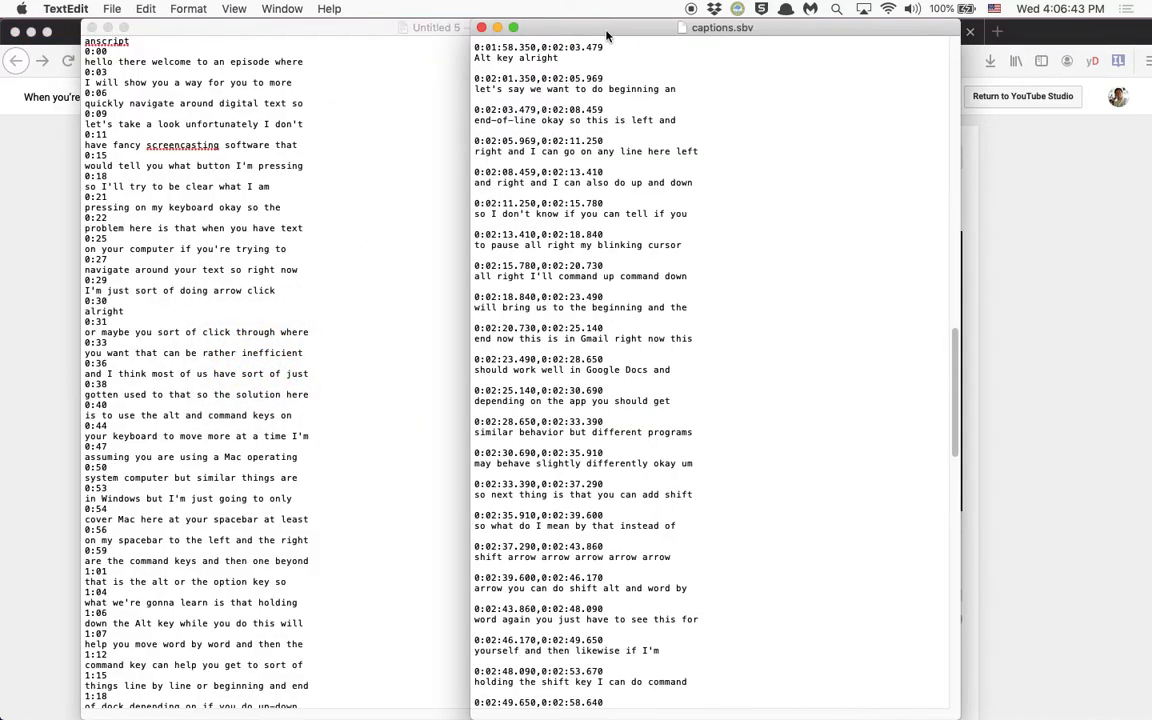
Move the captions.sbv window closer to the pasted transcript and review its timed captions back to the first entry.
{"action": "left_click_drag", "start_coordinate": [606, 36], "coordinate": [513, 24]}
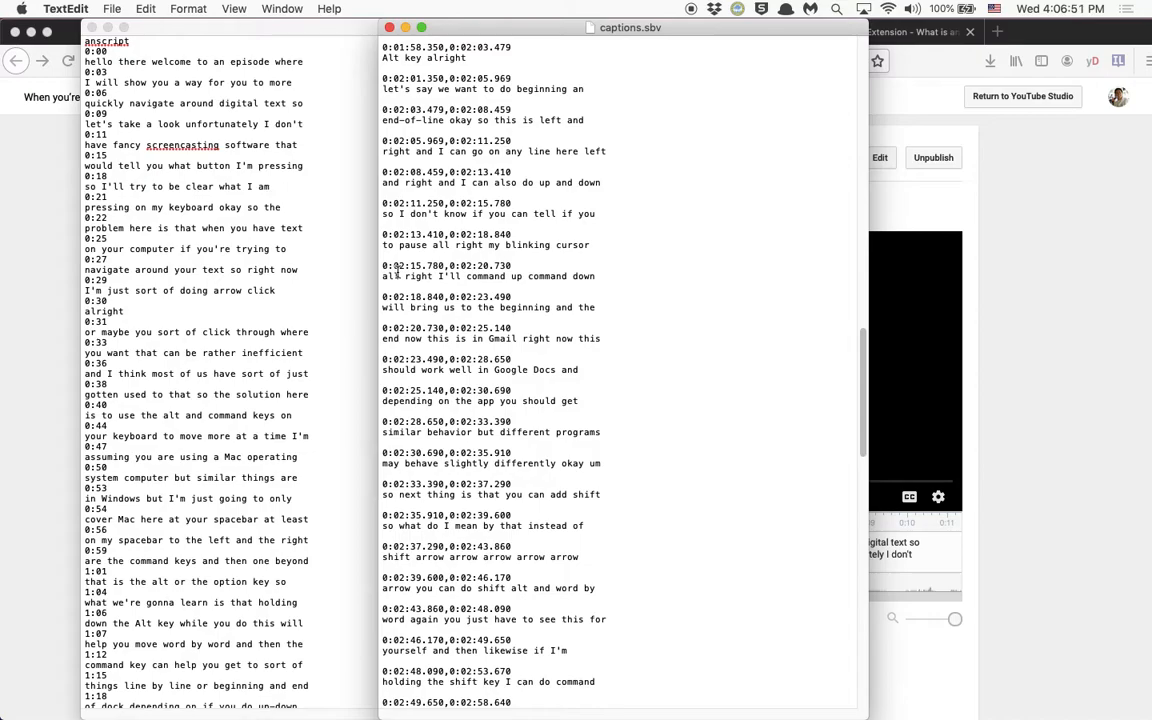
{"action": "scroll", "coordinate": [397, 272], "scroll_direction": "down", "scroll_amount": 20}
{"action": "scroll", "coordinate": [525, 458], "scroll_direction": "down", "scroll_amount": 3}
{"action": "scroll", "coordinate": [523, 450], "scroll_direction": "up", "scroll_amount": 20}
{"action": "scroll", "coordinate": [521, 441], "scroll_direction": "up", "scroll_amount": 20}
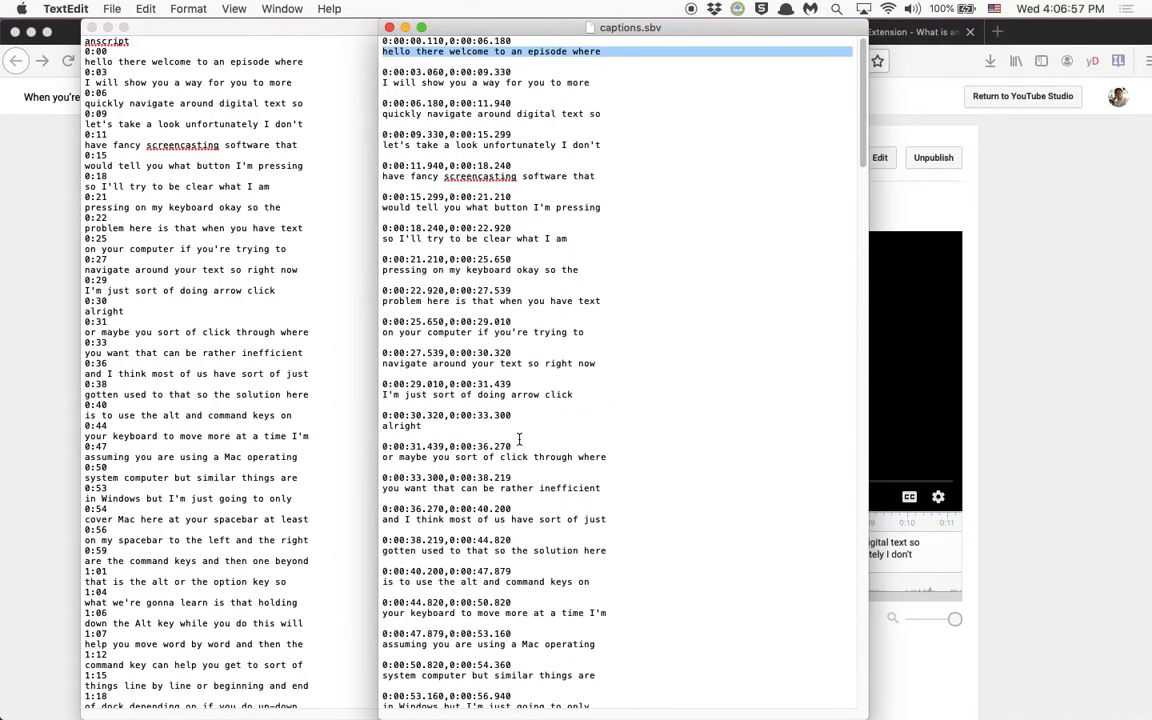
{"action": "left_click", "coordinate": [524, 425]}
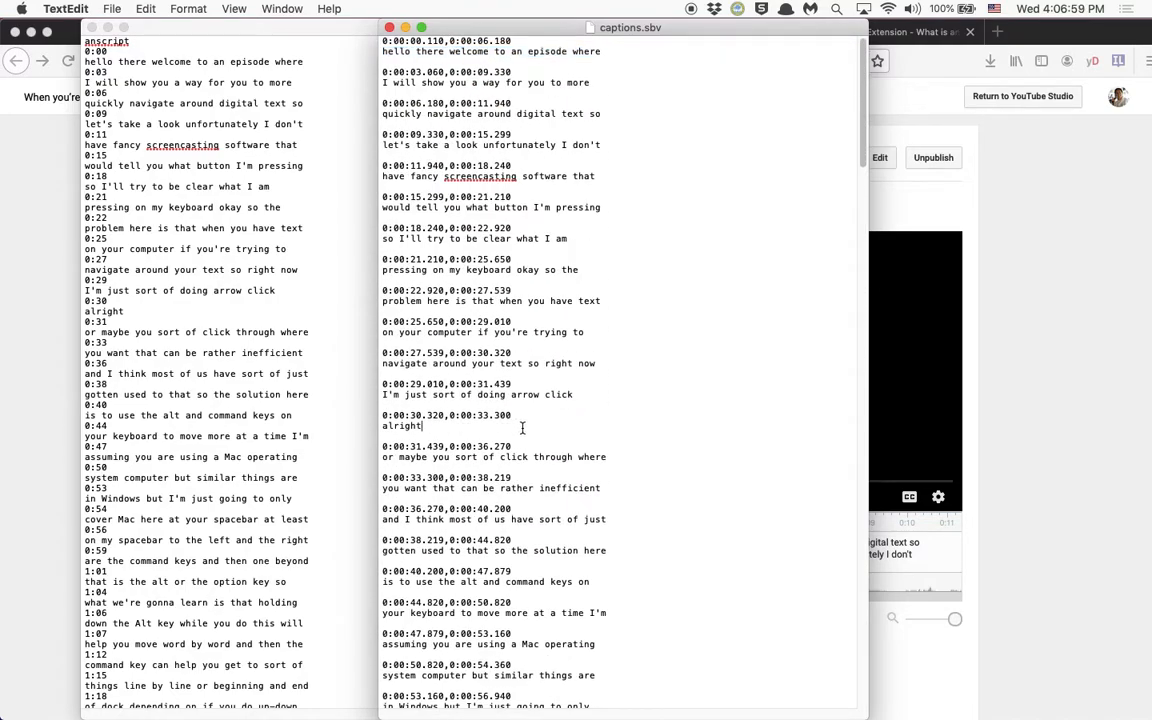
Switch to the video's page in Firefox and jump playback to several transcript lines, ending with the one at 2:33.
{"action": "left_click", "coordinate": [979, 279]}
{"action": "left_click", "coordinate": [530, 32]}
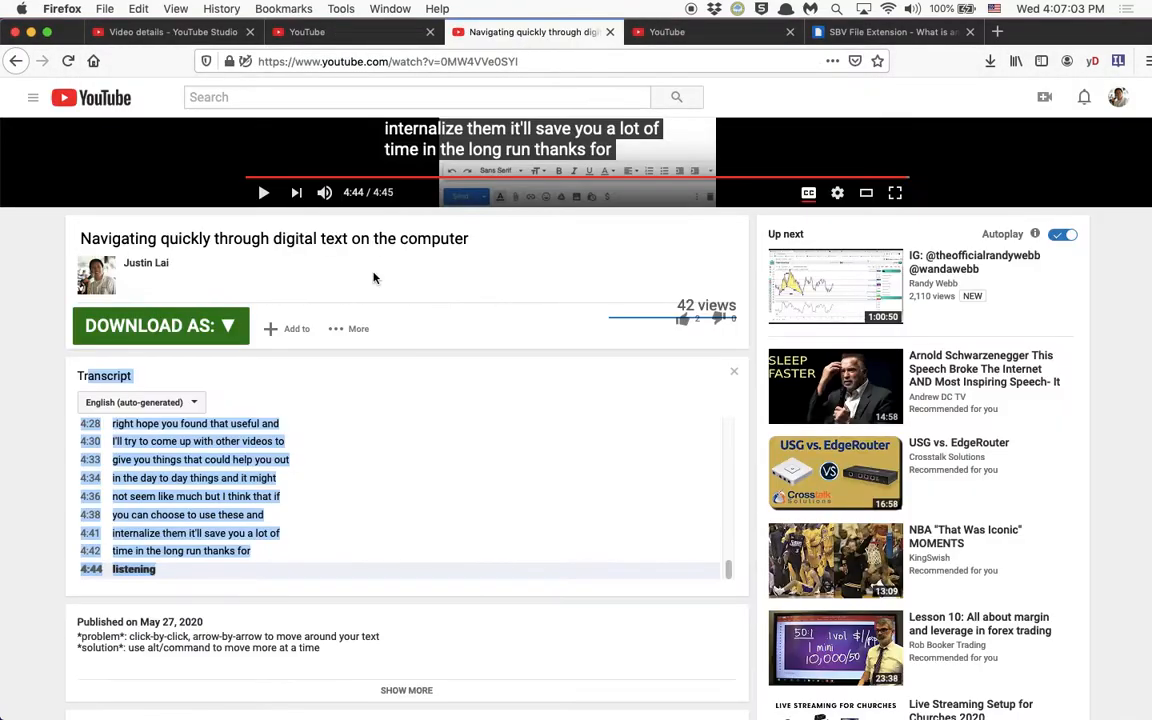
{"action": "left_click", "coordinate": [172, 484]}
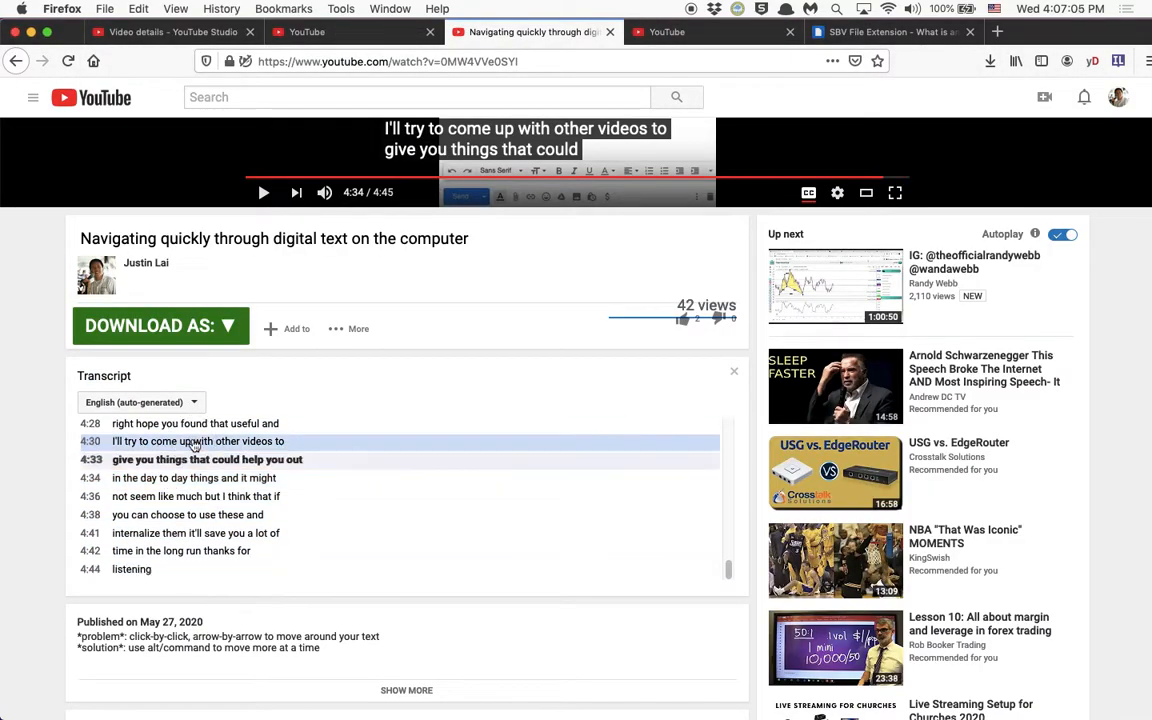
{"action": "left_click", "coordinate": [200, 535]}
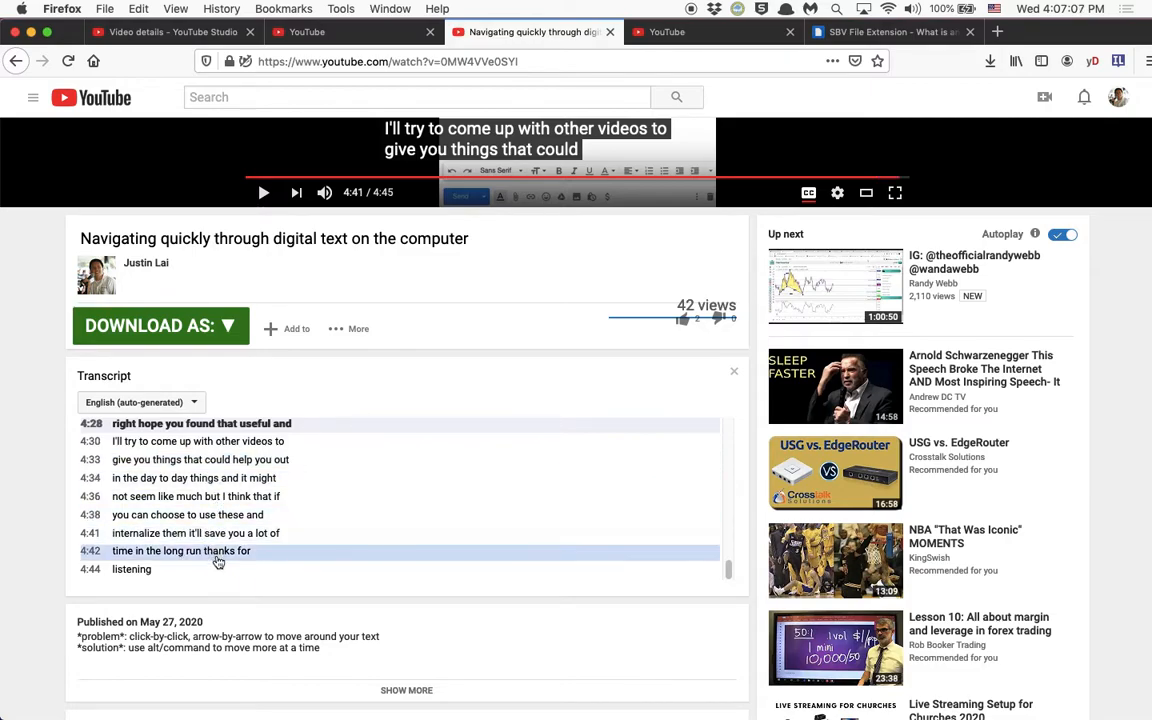
{"action": "left_click", "coordinate": [218, 570]}
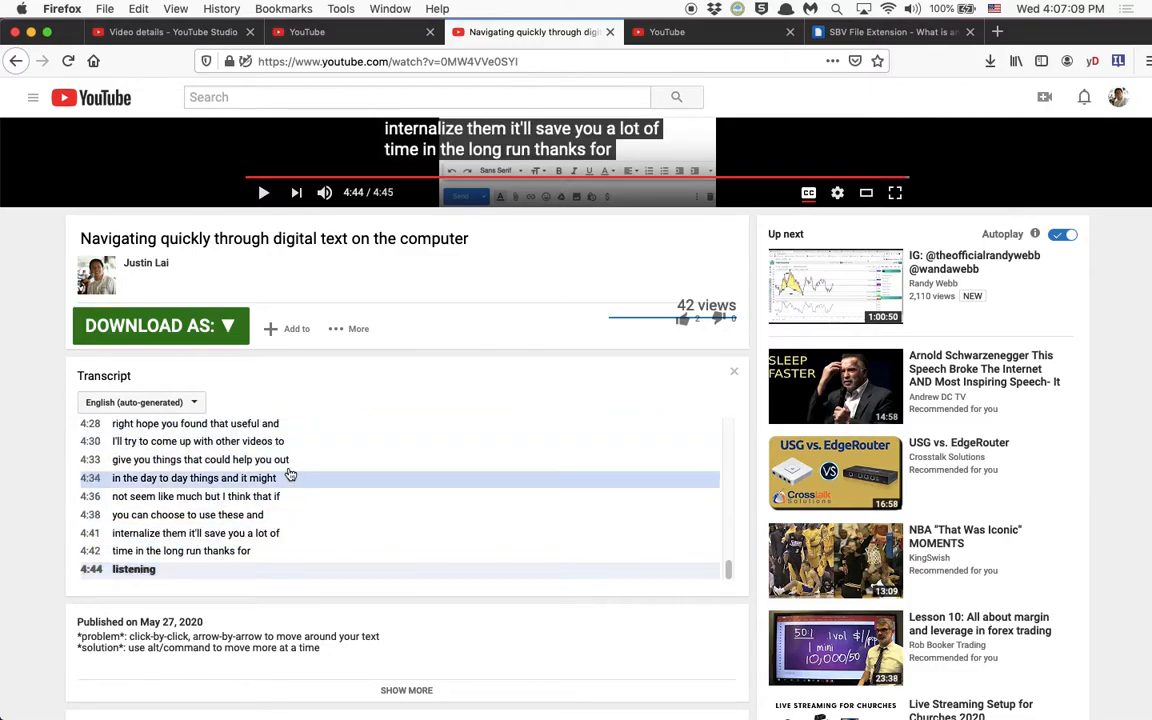
{"action": "scroll", "coordinate": [285, 463], "scroll_direction": "up", "scroll_amount": 10}
{"action": "scroll", "coordinate": [285, 463], "scroll_direction": "up", "scroll_amount": 5}
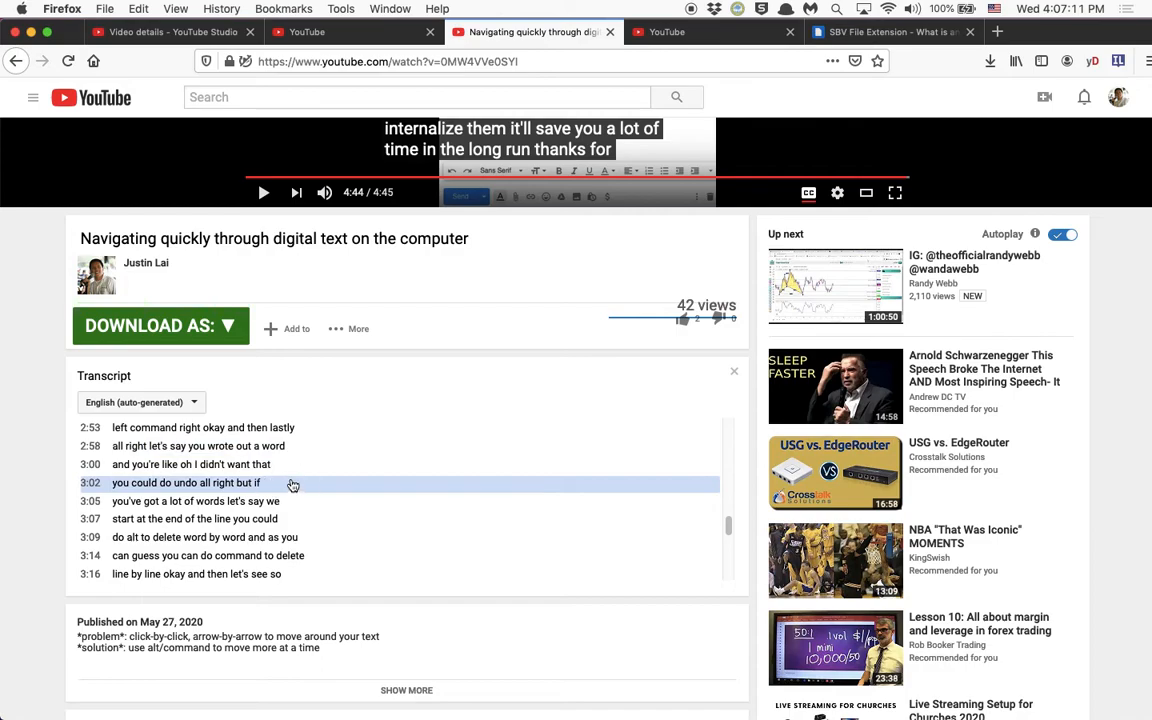
{"action": "left_click", "coordinate": [296, 482]}
{"action": "scroll", "coordinate": [292, 457], "scroll_direction": "up", "scroll_amount": 3}
{"action": "left_click", "coordinate": [290, 447]}
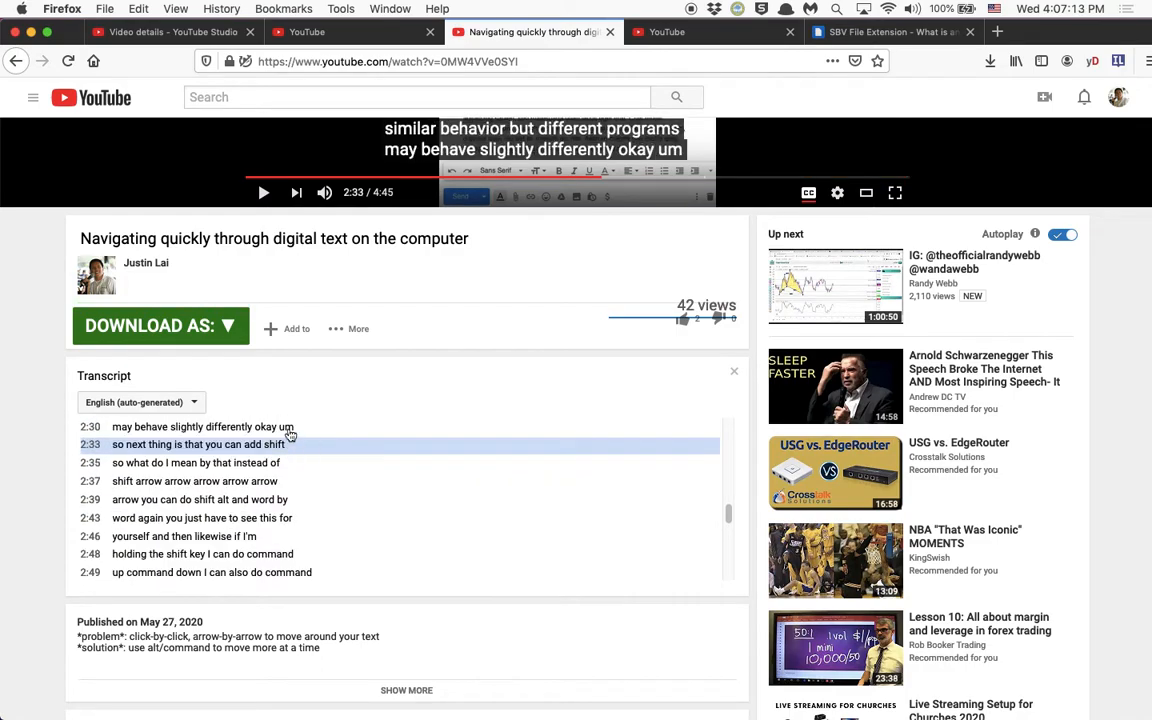
Switch back to captions.sbv in TextEdit and highlight "I will show" at the start of the second caption.
{"action": "key", "text": "super+Tab"}
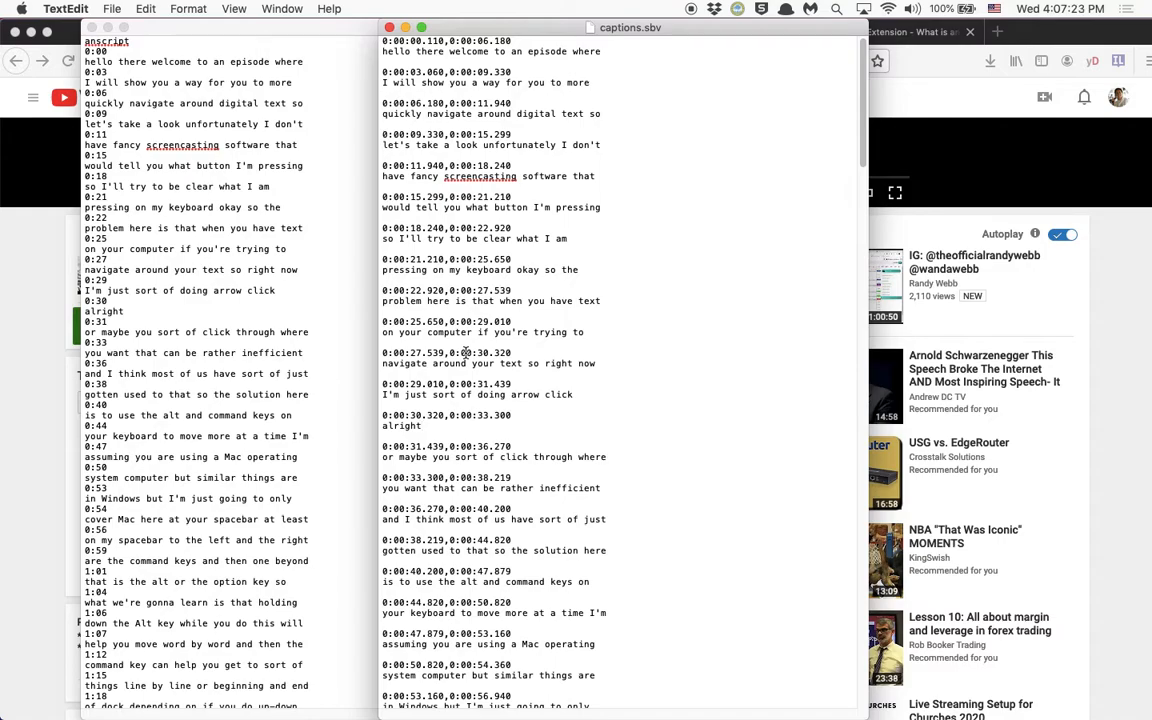
{"action": "left_click_drag", "start_coordinate": [543, 68], "coordinate": [446, 80]}
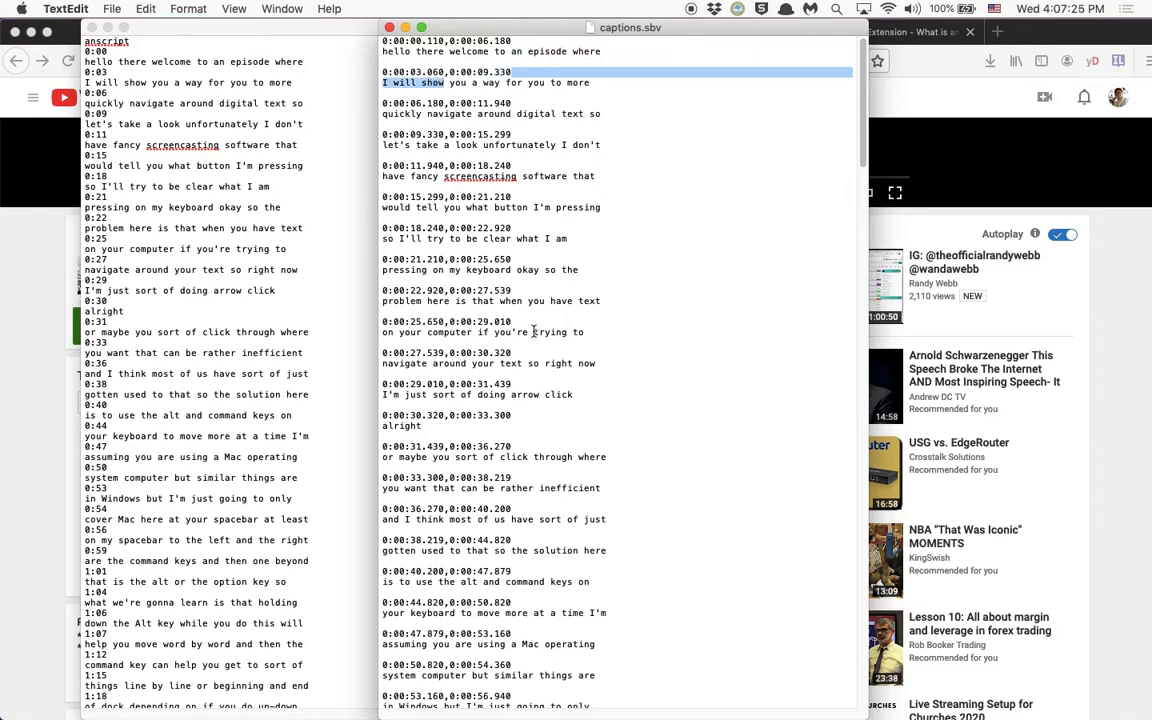